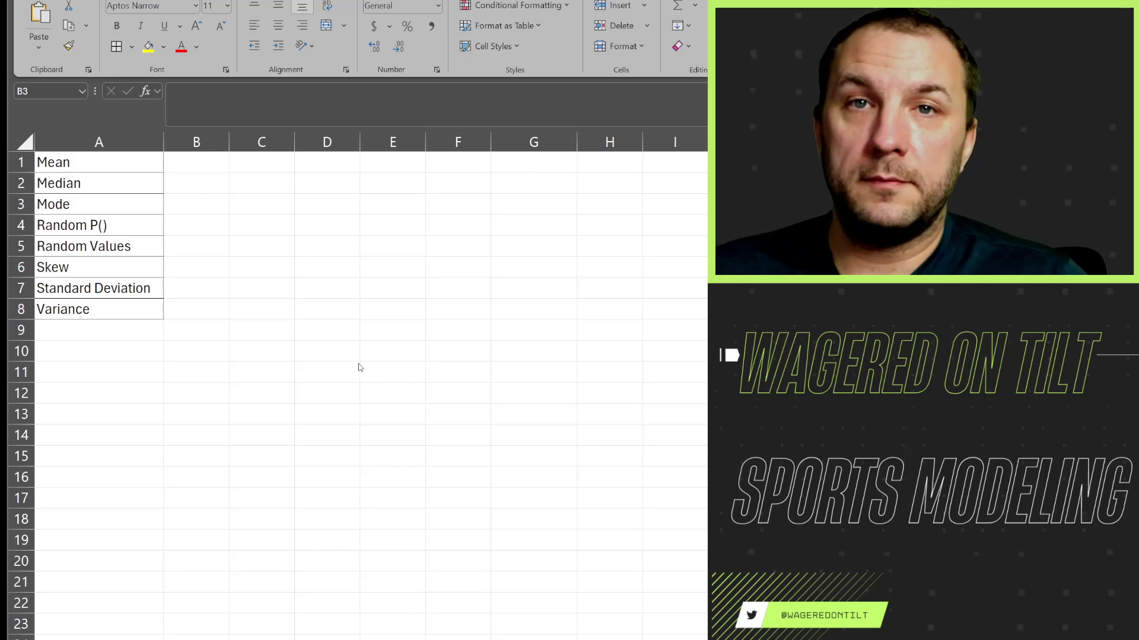
Review the statistic labels in column A, from Mean down to Variance.
click(198, 157)
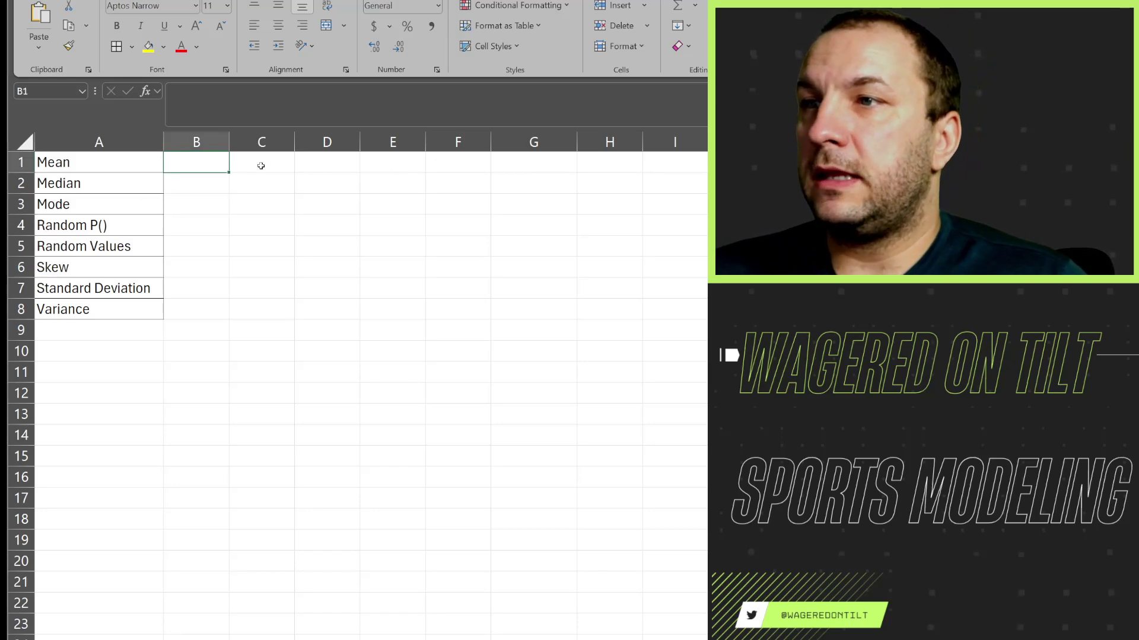
click(156, 176)
click(150, 199)
click(150, 231)
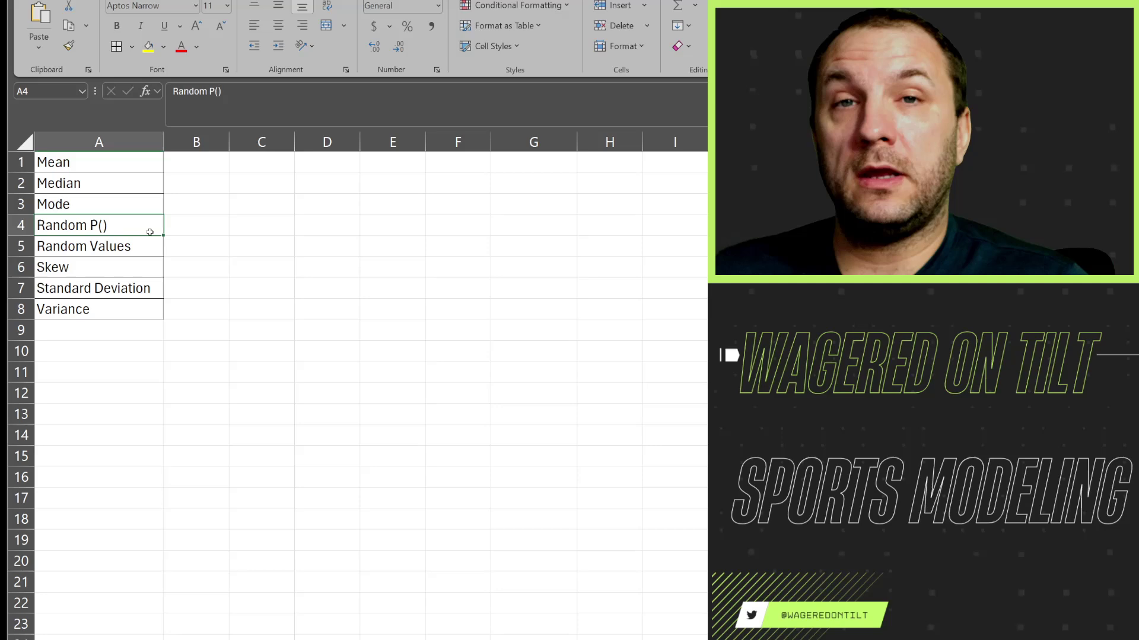
click(146, 245)
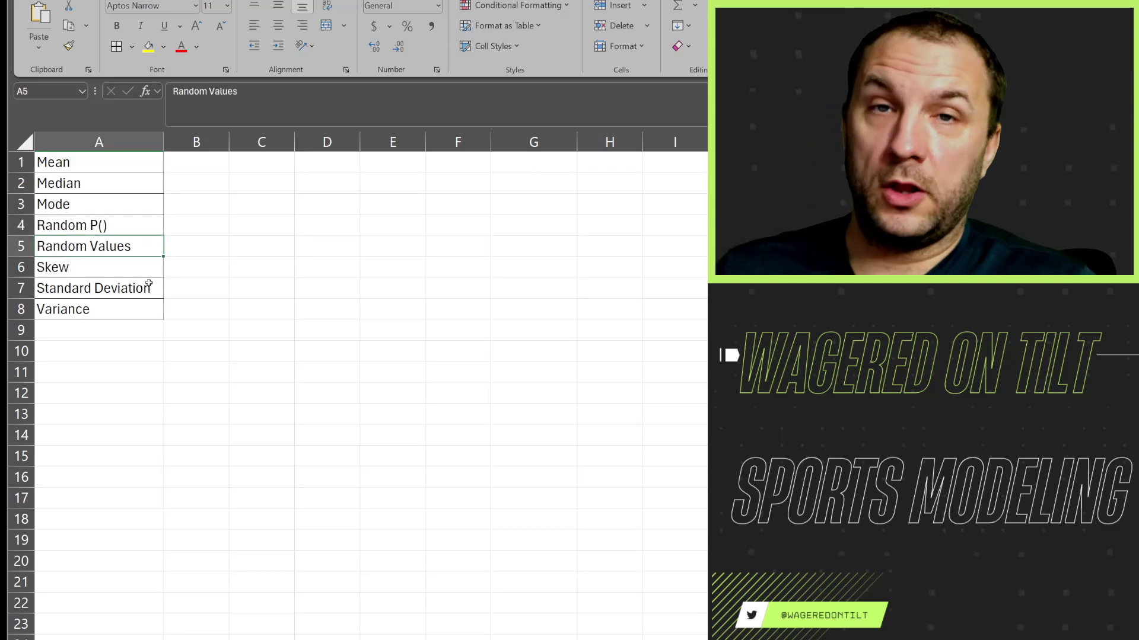
click(132, 269)
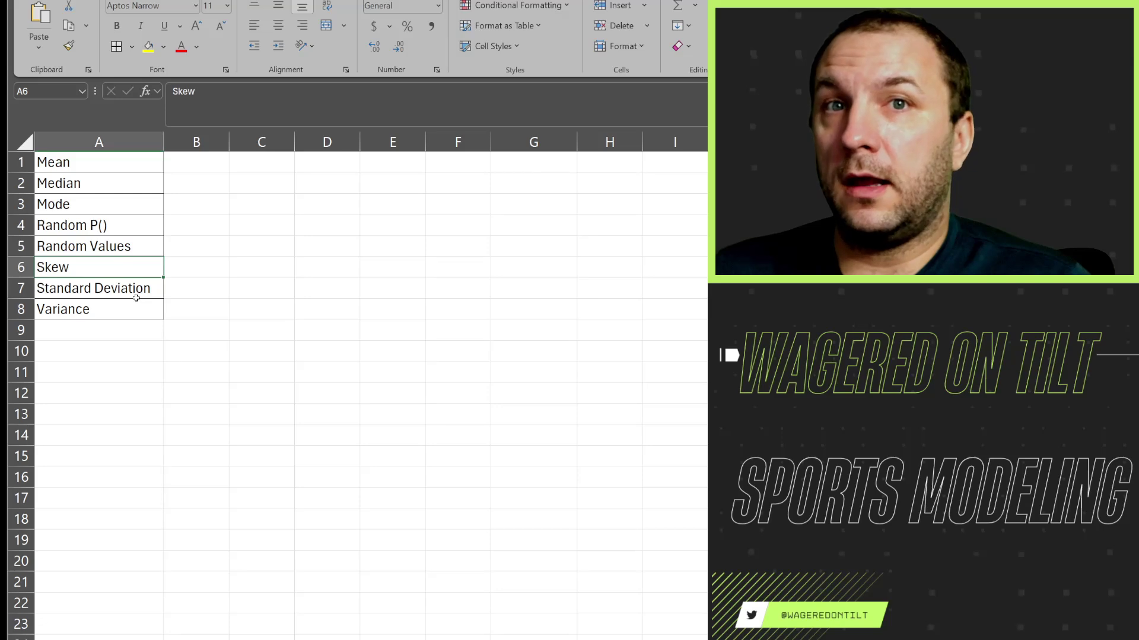
click(136, 297)
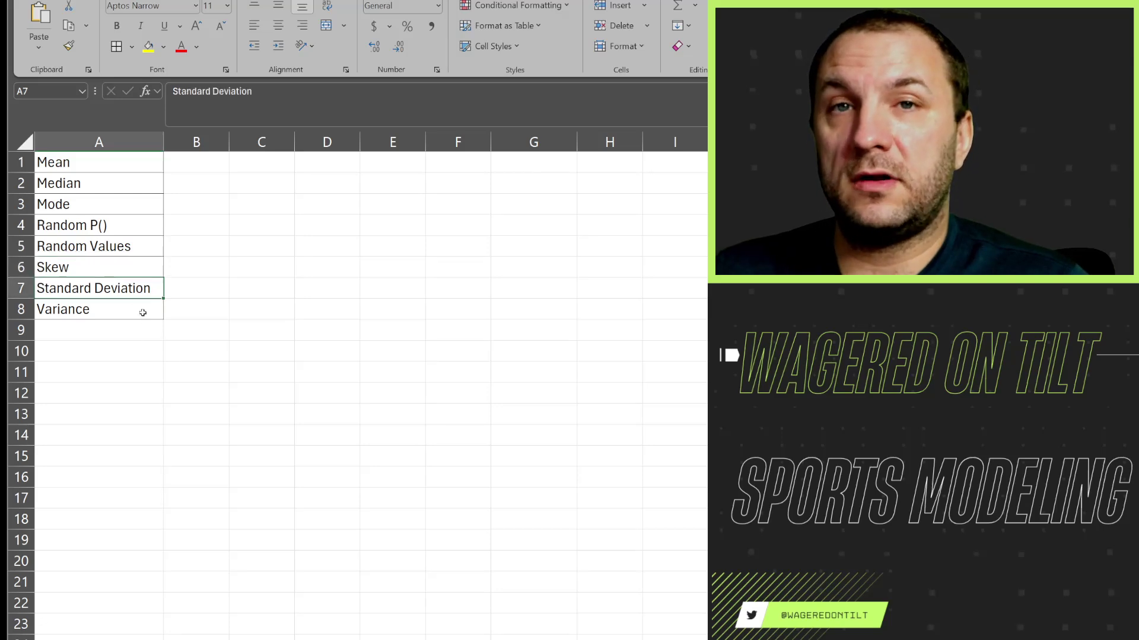
click(142, 313)
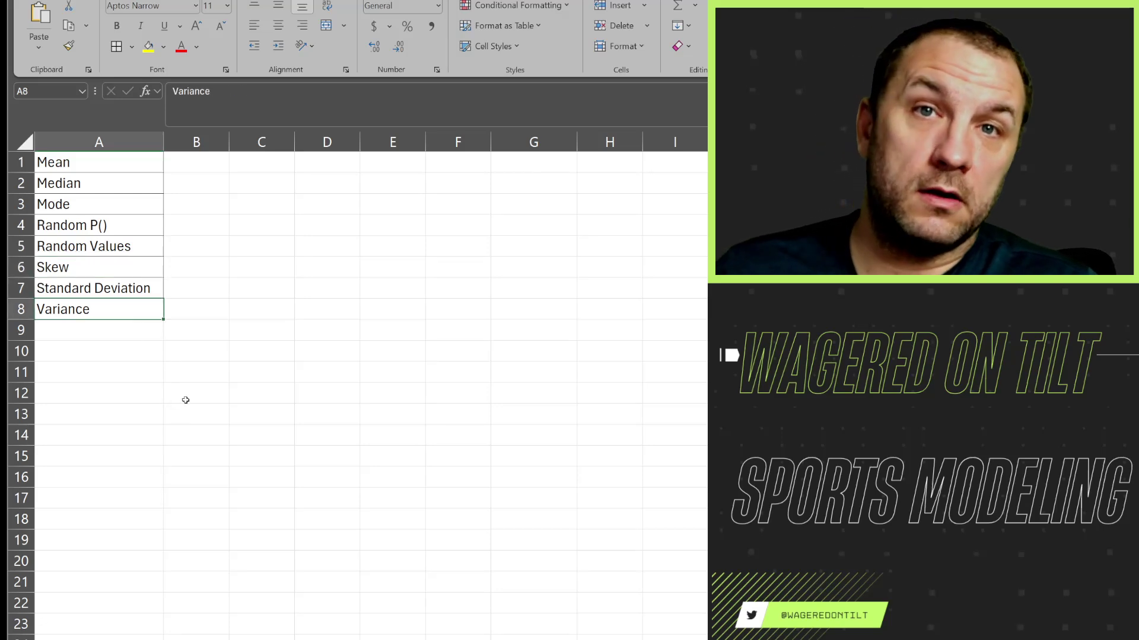
click(393, 162)
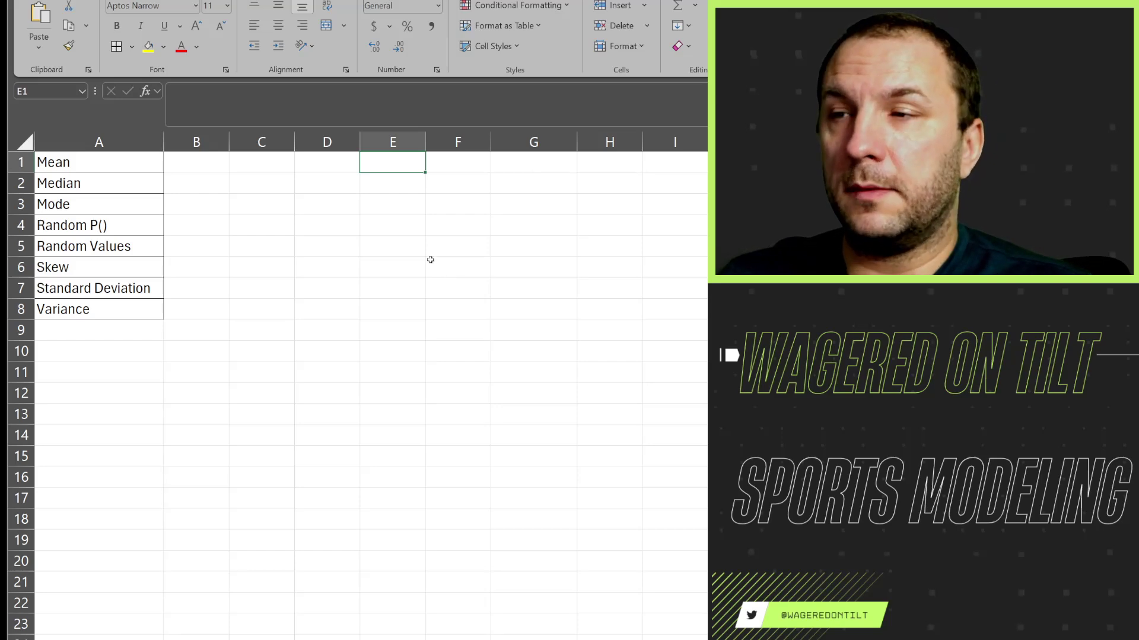
click(152, 246)
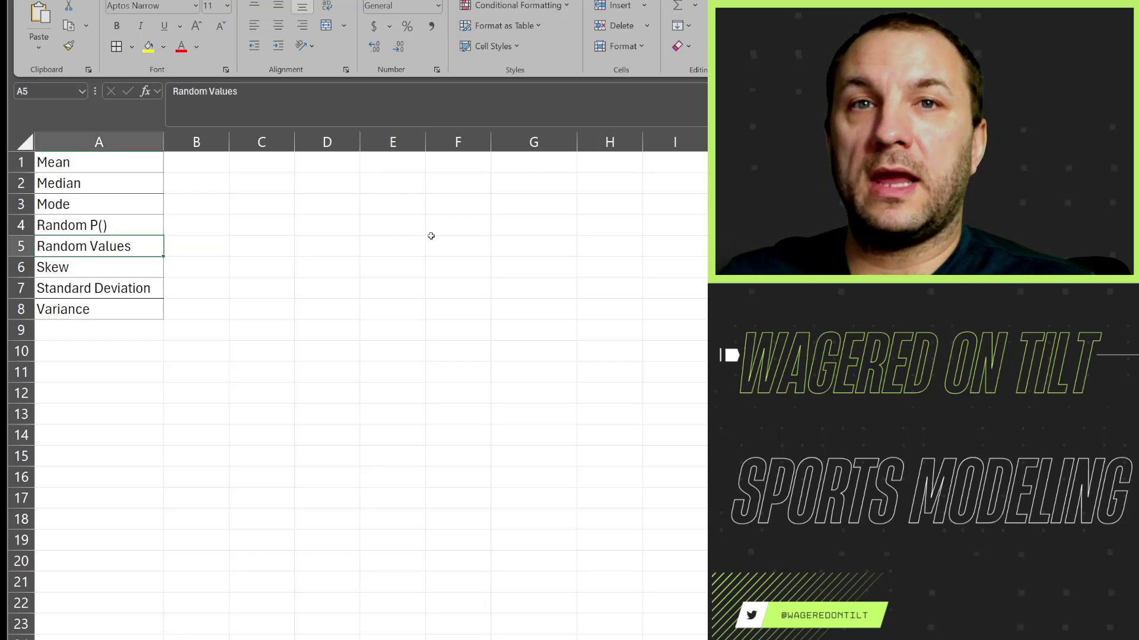
Enter =RANDBETWEEN(1,50) in B5 beside the Random Values label.
key(Right)
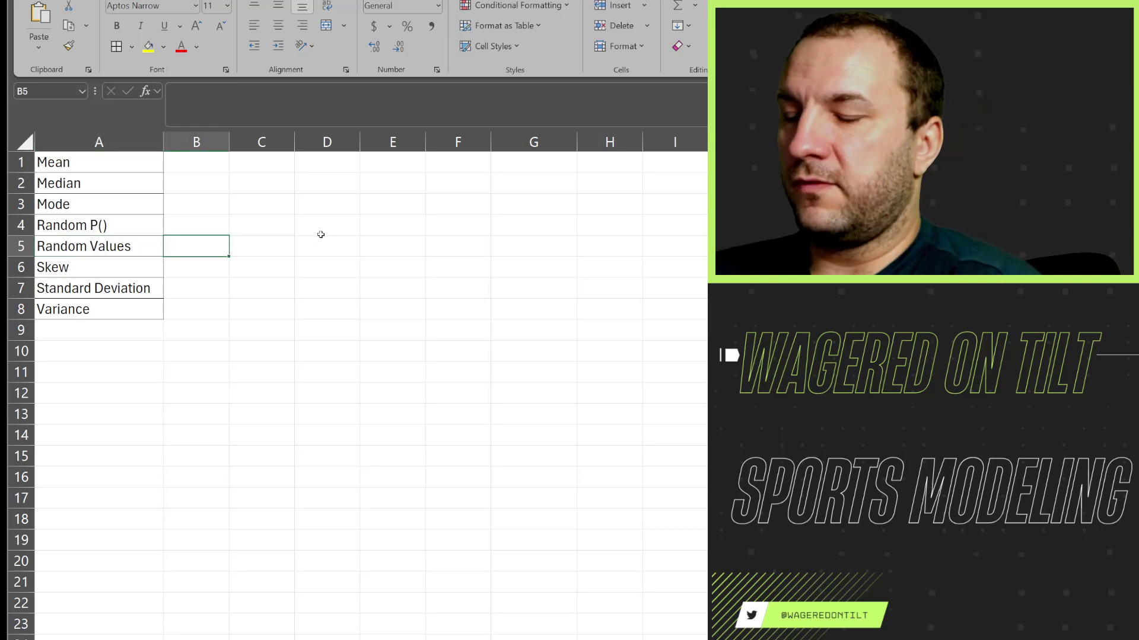
text(=Rand)
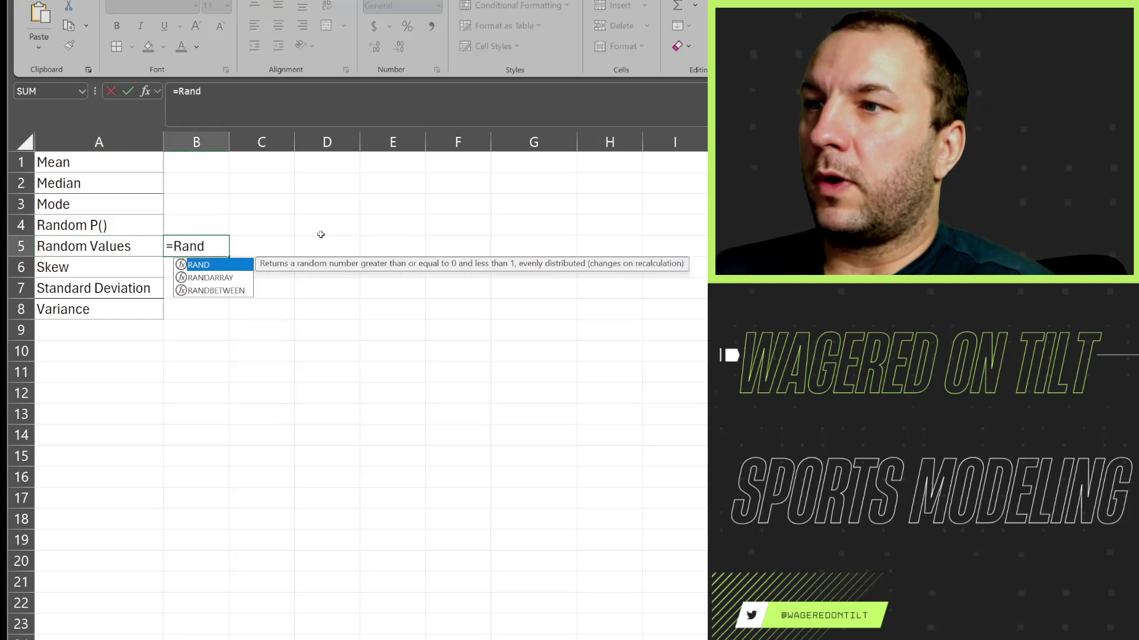
click(210, 291)
double_click(210, 290)
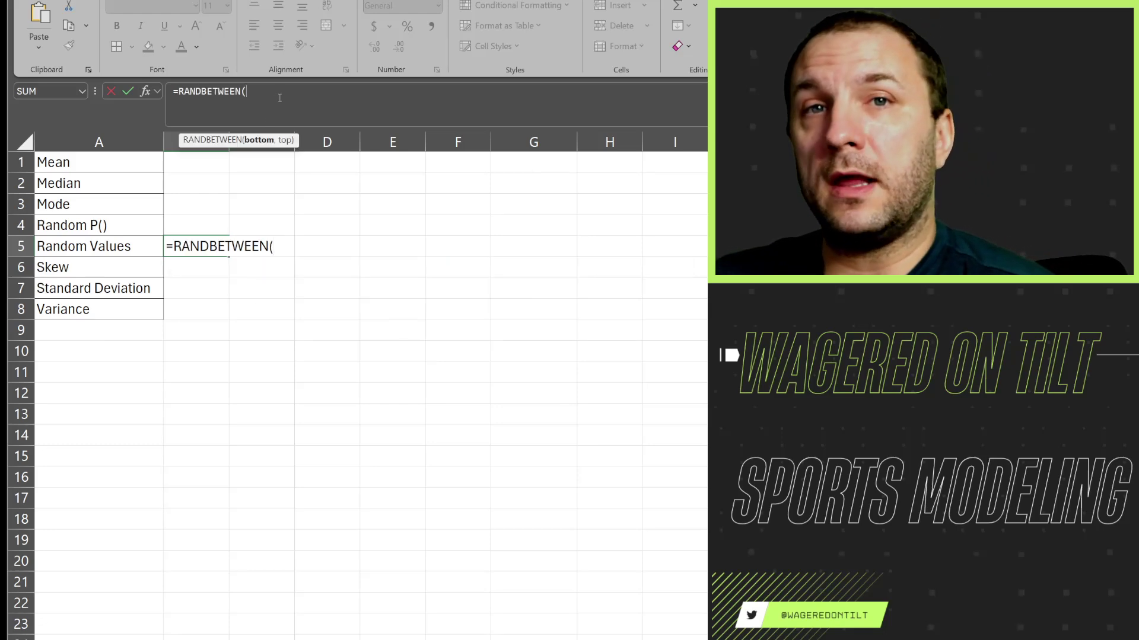
text(1,)
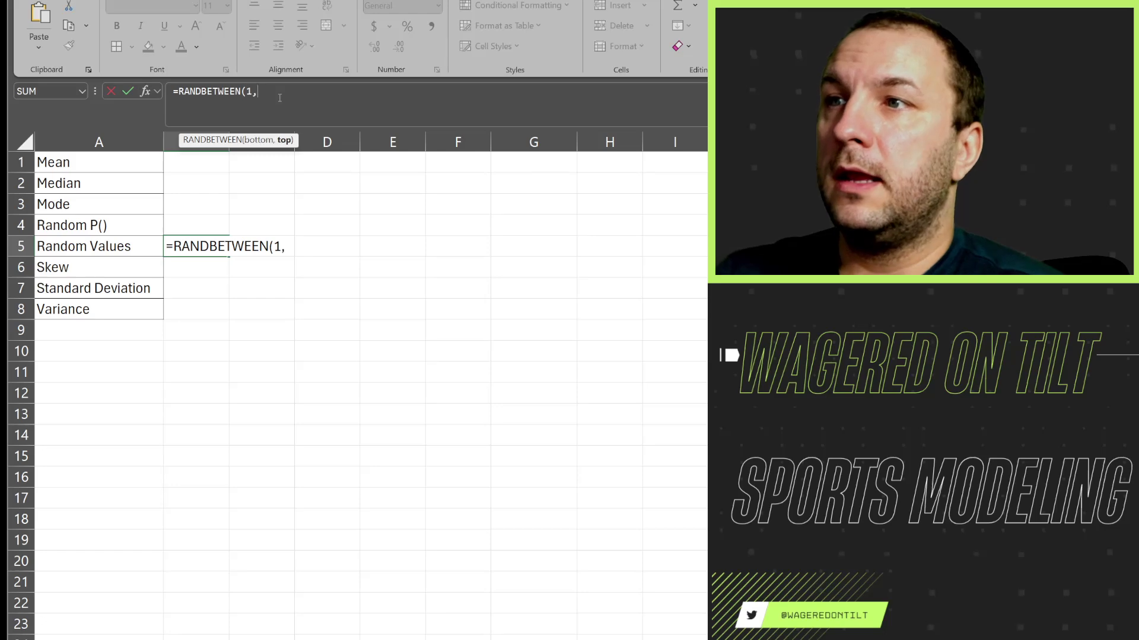
text(50)
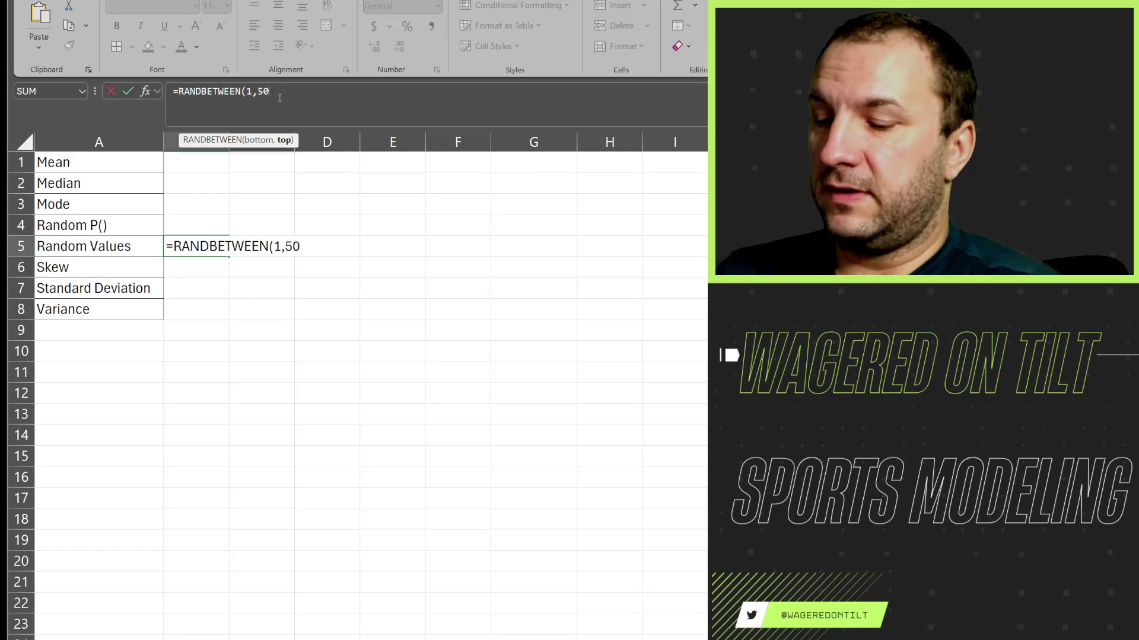
key(Return)
Copy the B5 formula into F1, fill it down to F10, and copy F1:F10.
click(210, 249)
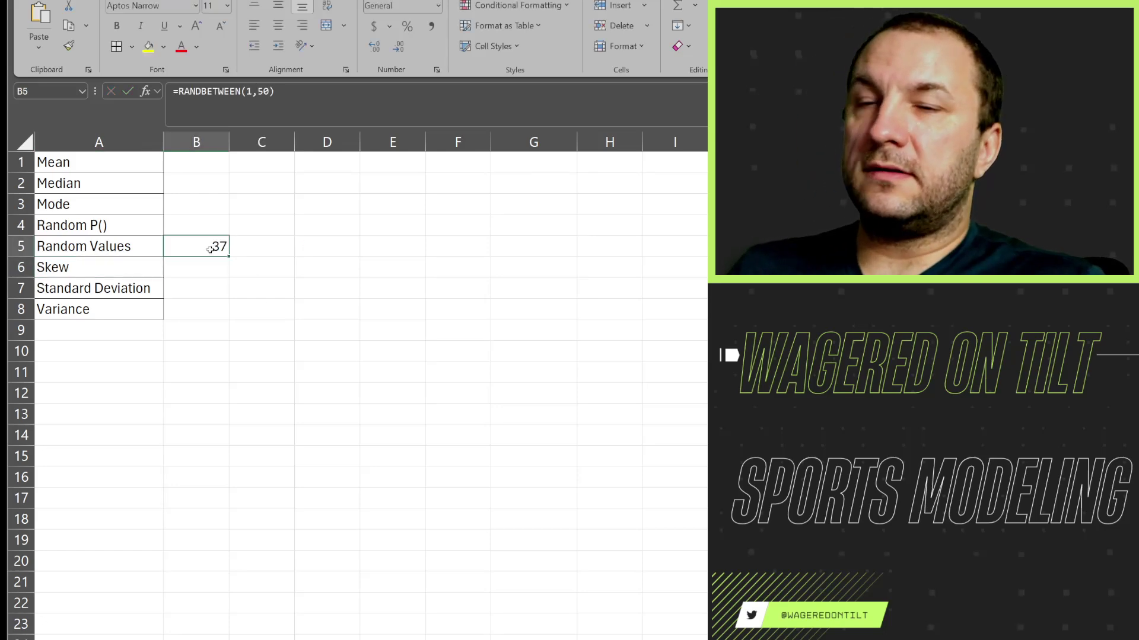
key(ctrl+c)
click(441, 168)
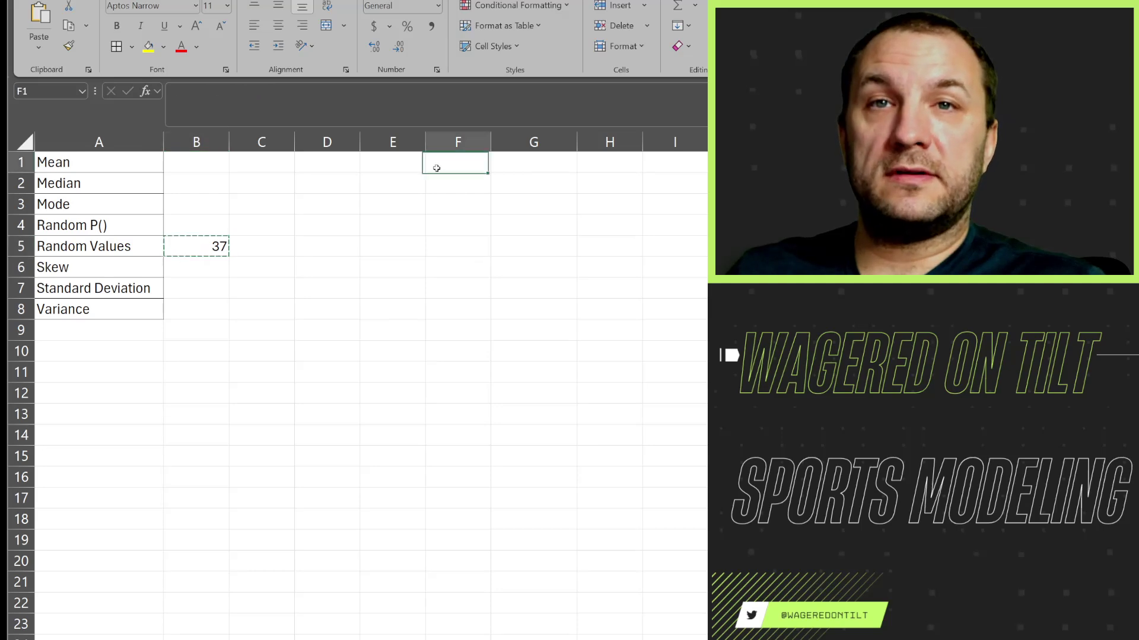
key(ctrl+v)
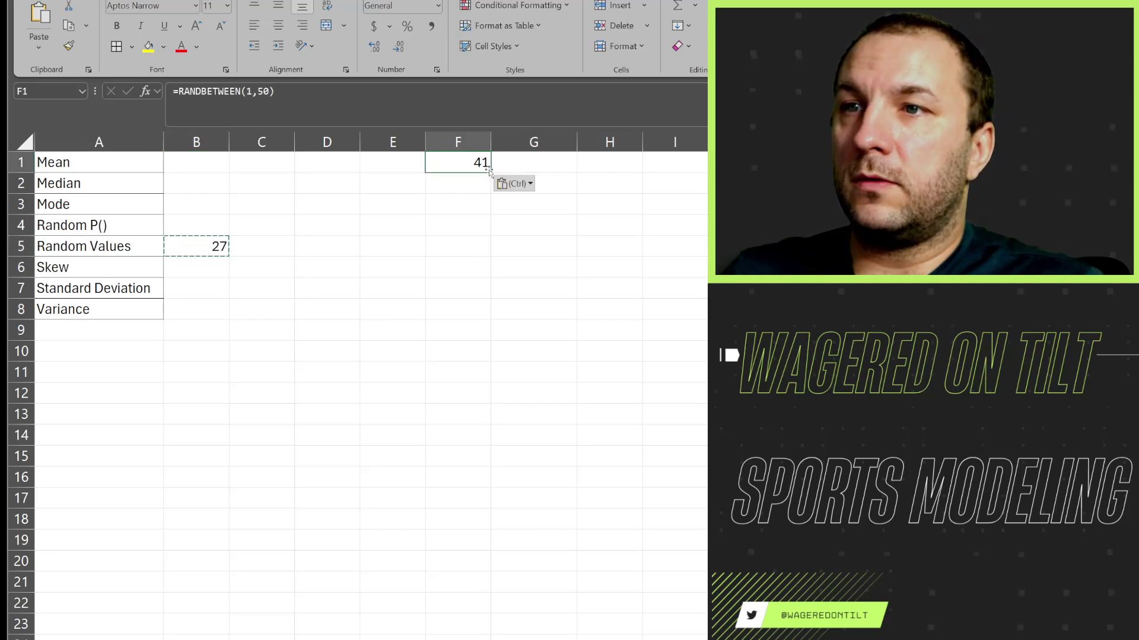
drag(490, 172, 496, 422)
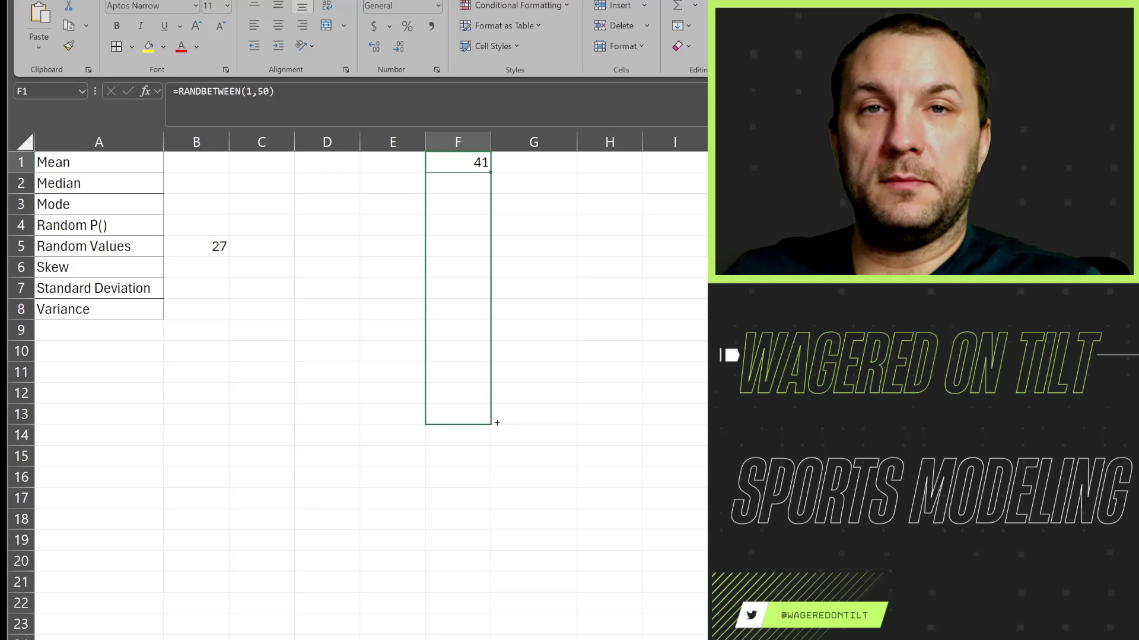
drag(497, 420, 491, 362)
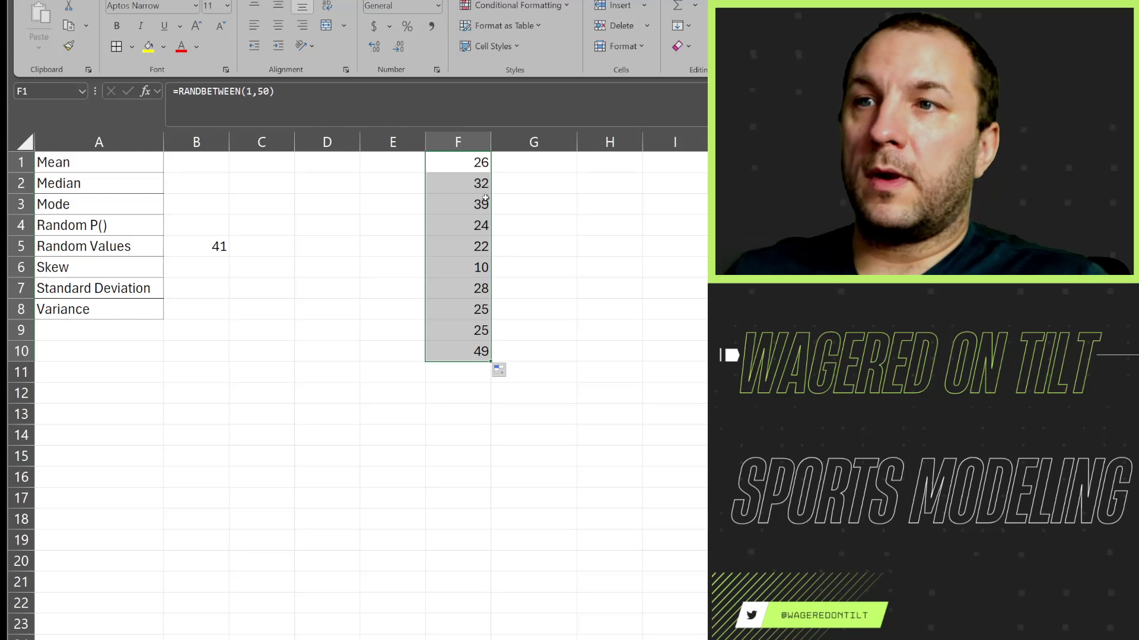
key(ctrl+c)
Paste F1:F10 over itself as values only, fixing the ten random numbers.
click(472, 161)
right_click(475, 163)
click(536, 282)
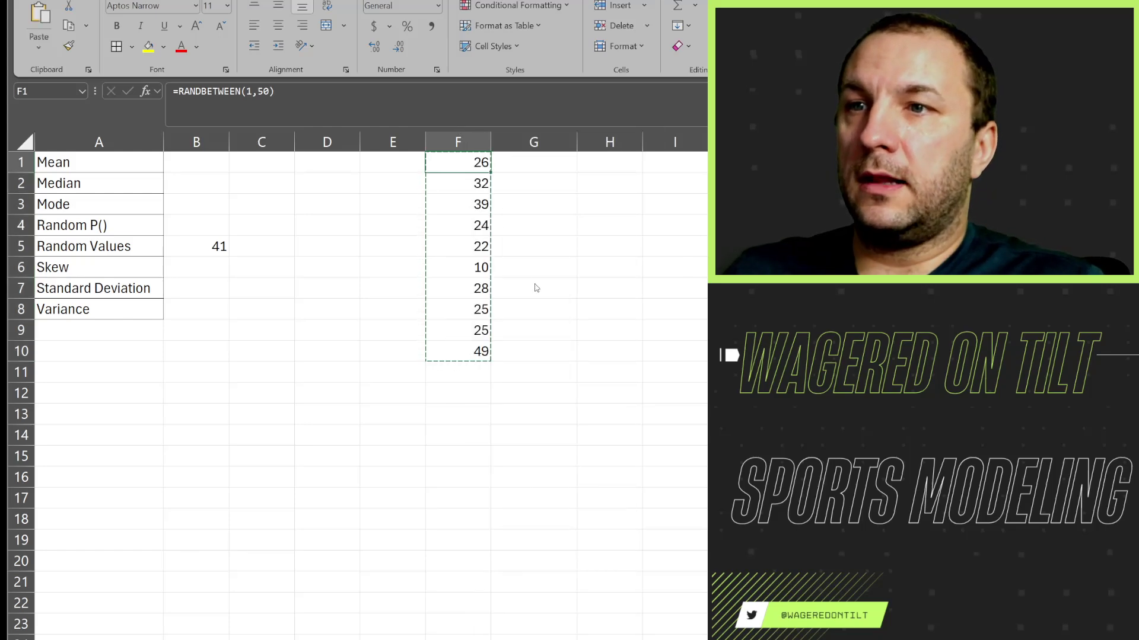
click(416, 260)
click(600, 410)
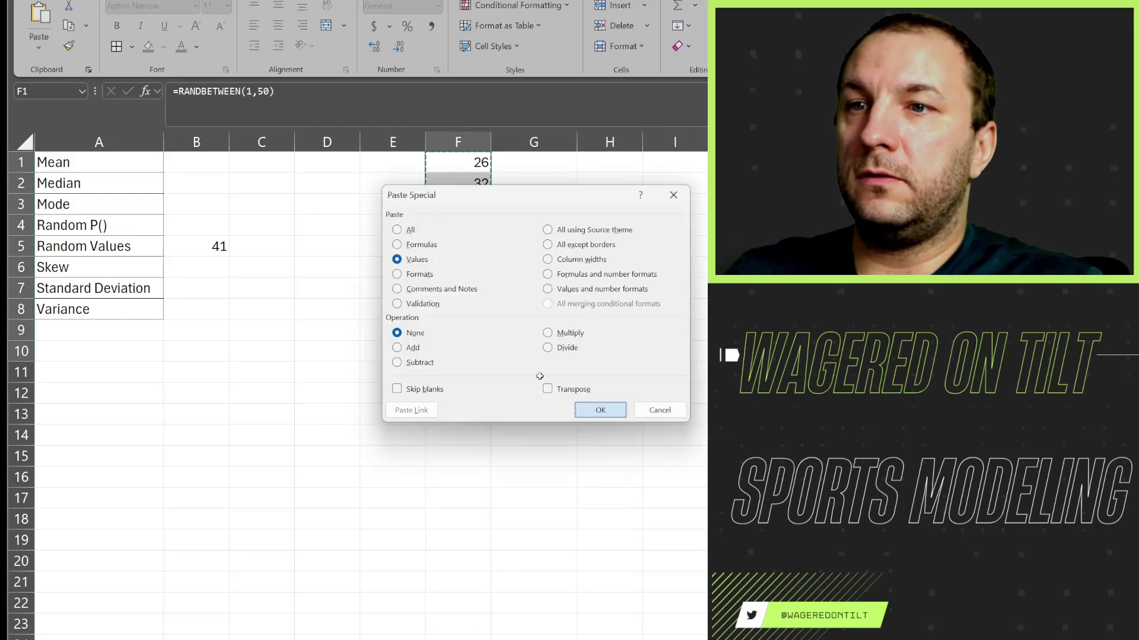
key(Down)
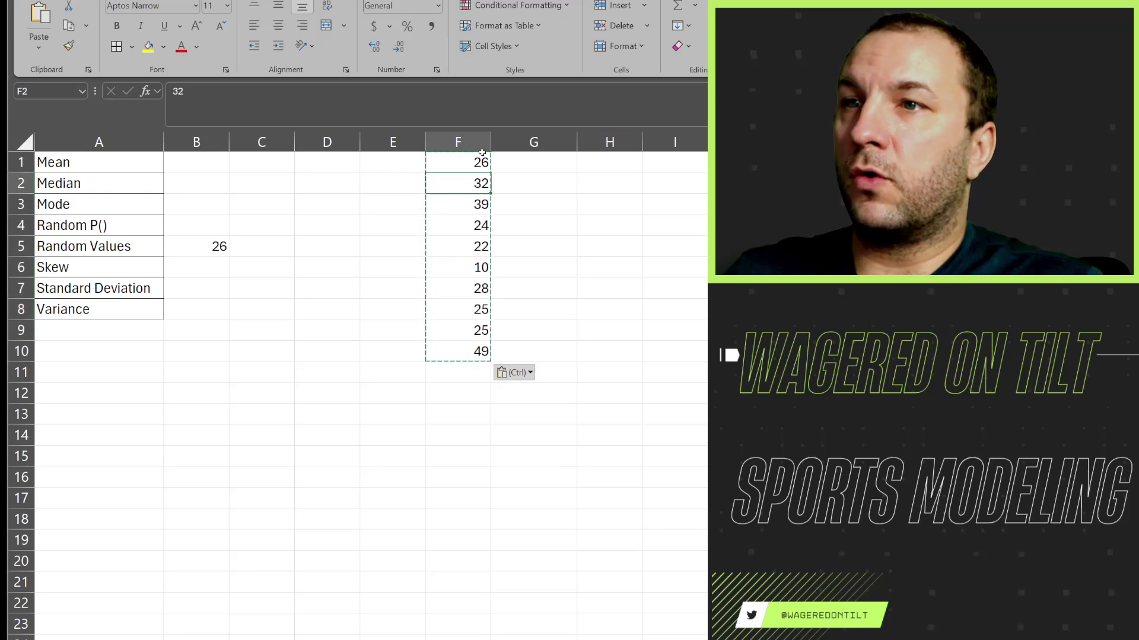
drag(474, 162, 474, 351)
Re-enter the B5 formula so it recalculates to a new random number, 45.
click(228, 245)
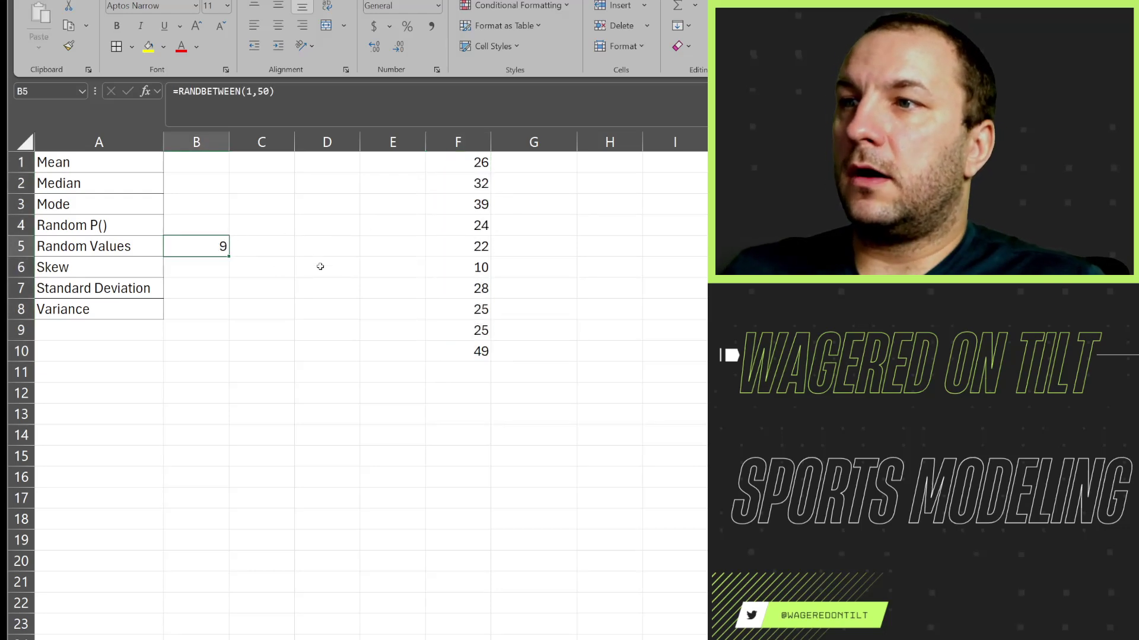
key(Down)
click(220, 249)
double_click(221, 249)
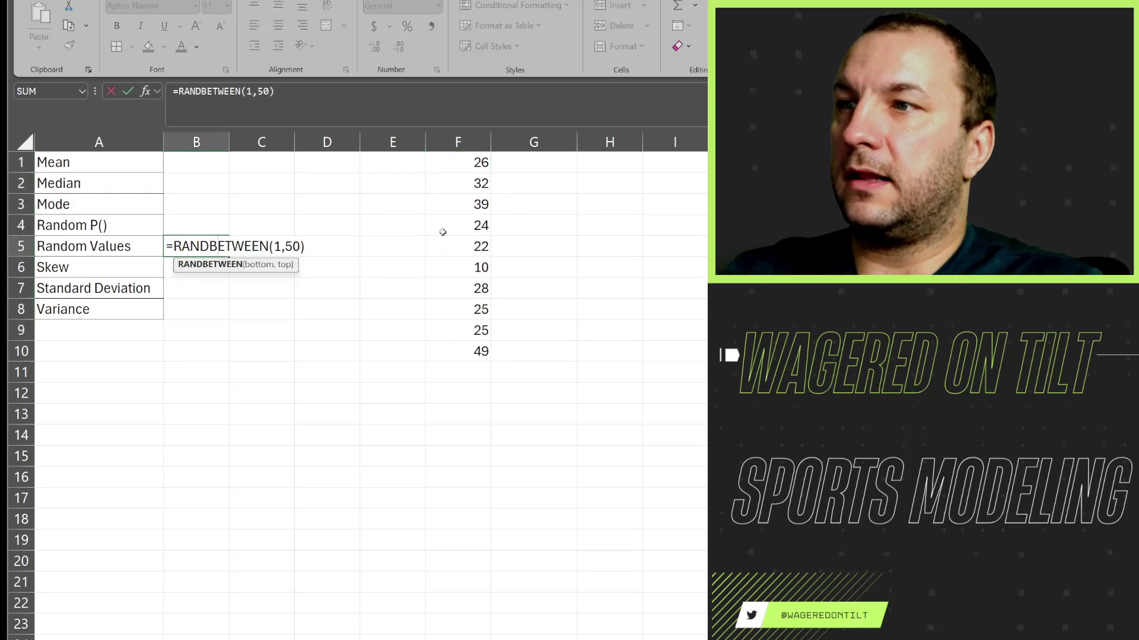
key(Return)
click(188, 249)
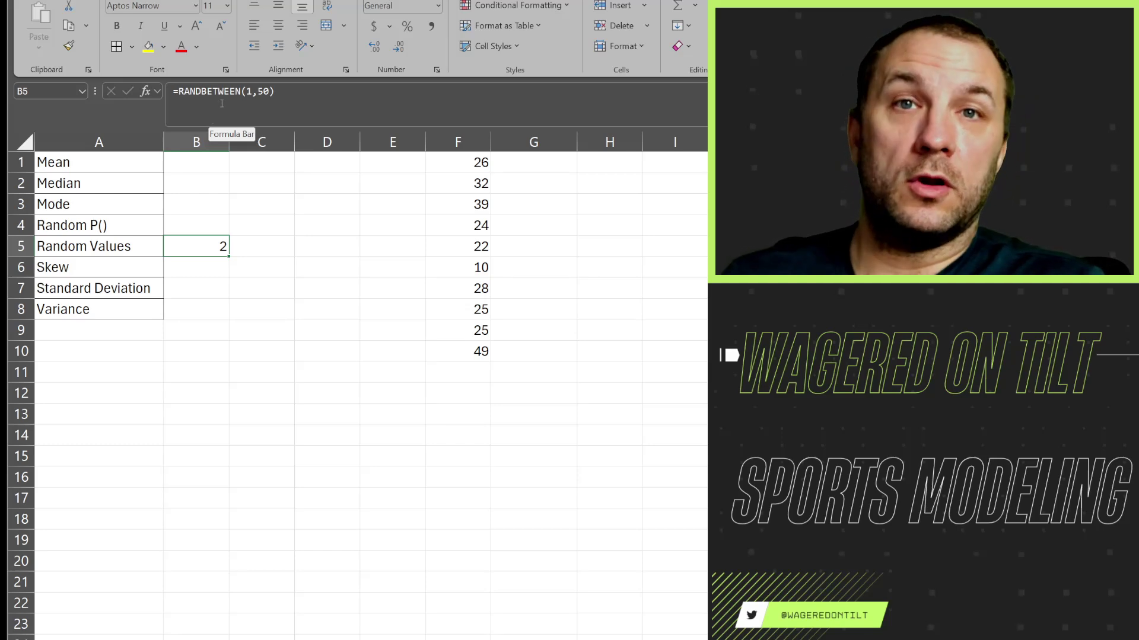
click(384, 374)
Enter =AVERAGE(F1:F10) in B1, giving the mean 28.
click(219, 167)
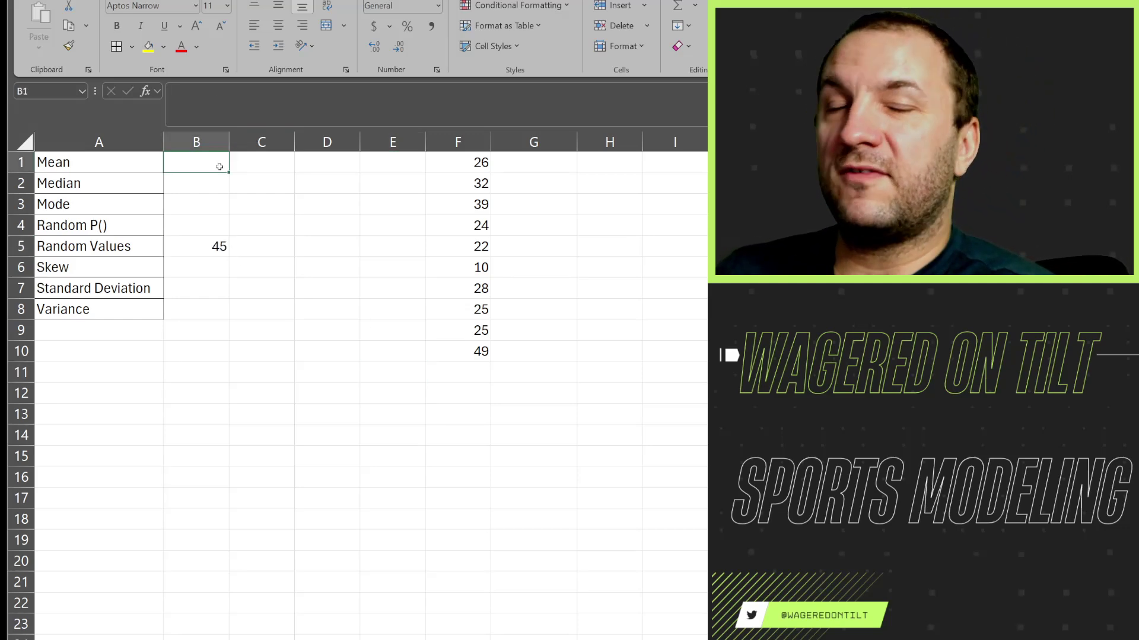
text(=)
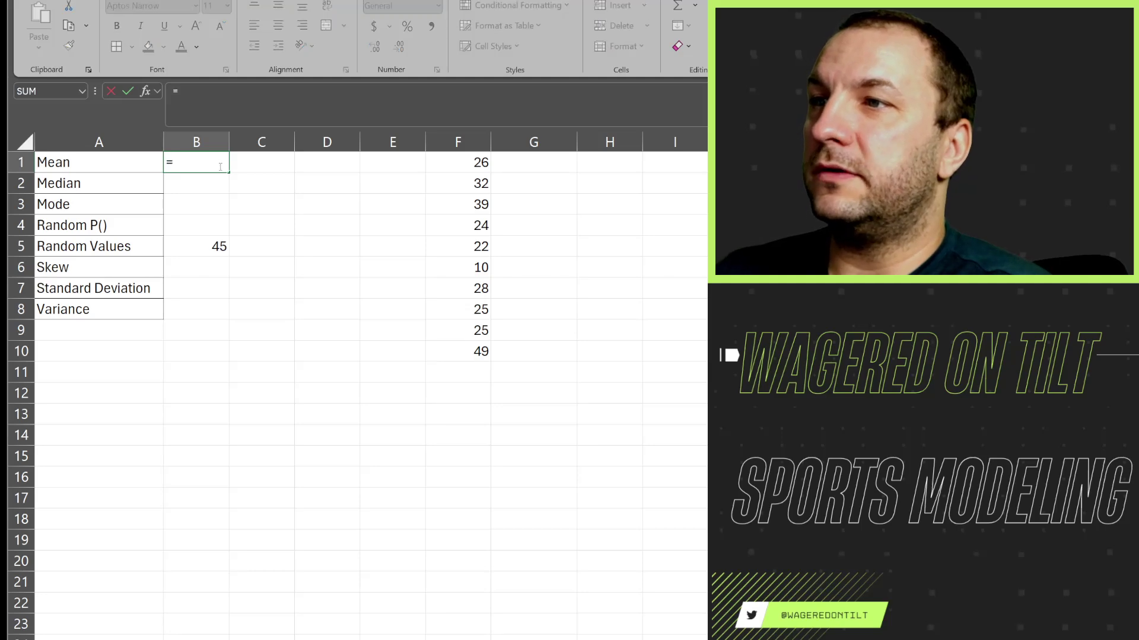
text(Averag)
key(Tab)
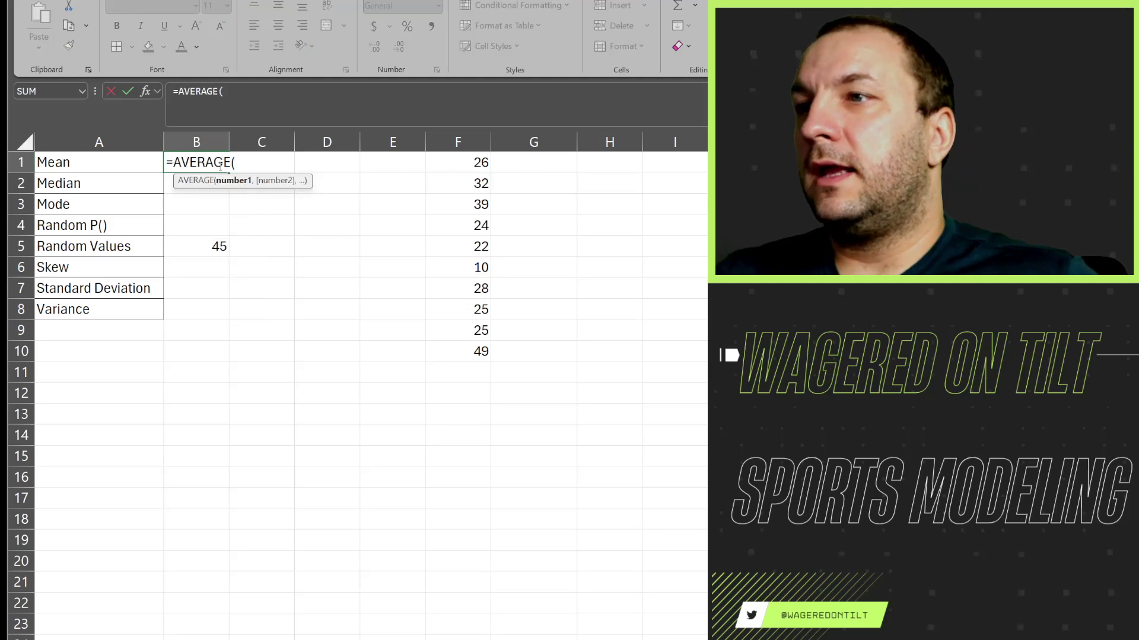
drag(472, 165, 471, 352)
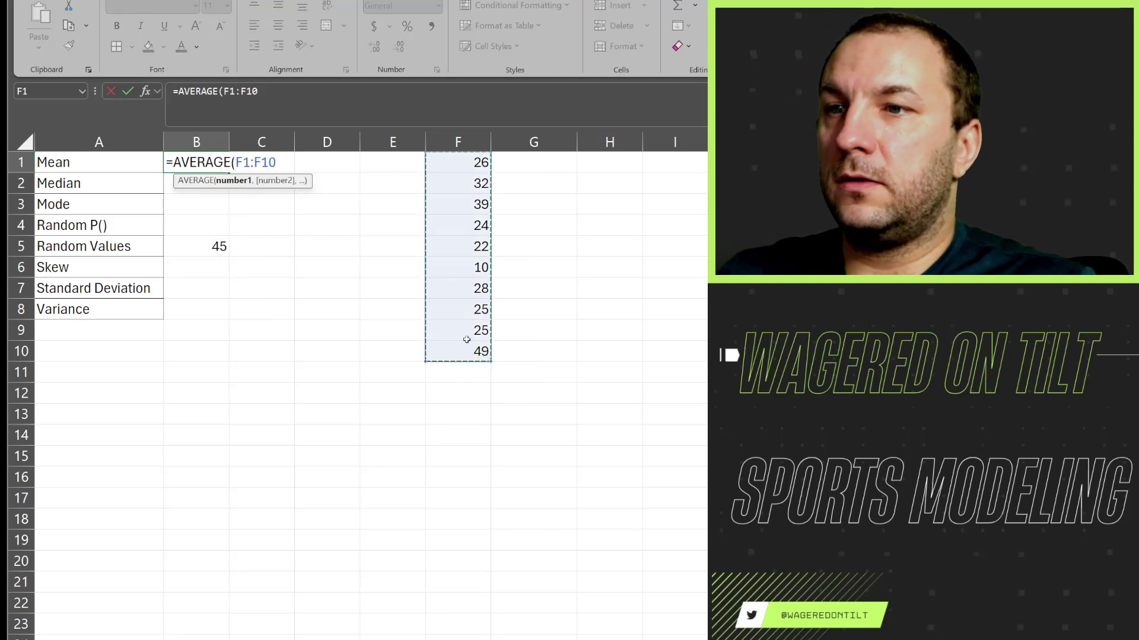
text())
key(Return)
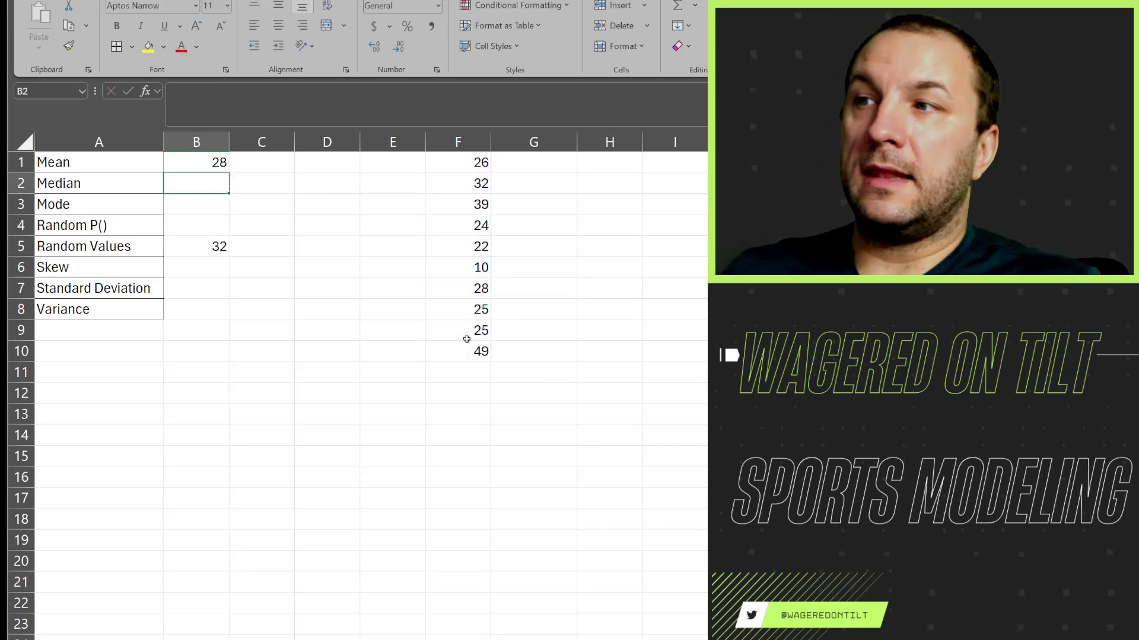
Enter =MEDIAN(F1:F10) in B2, giving the median 25.5.
text(=Median)
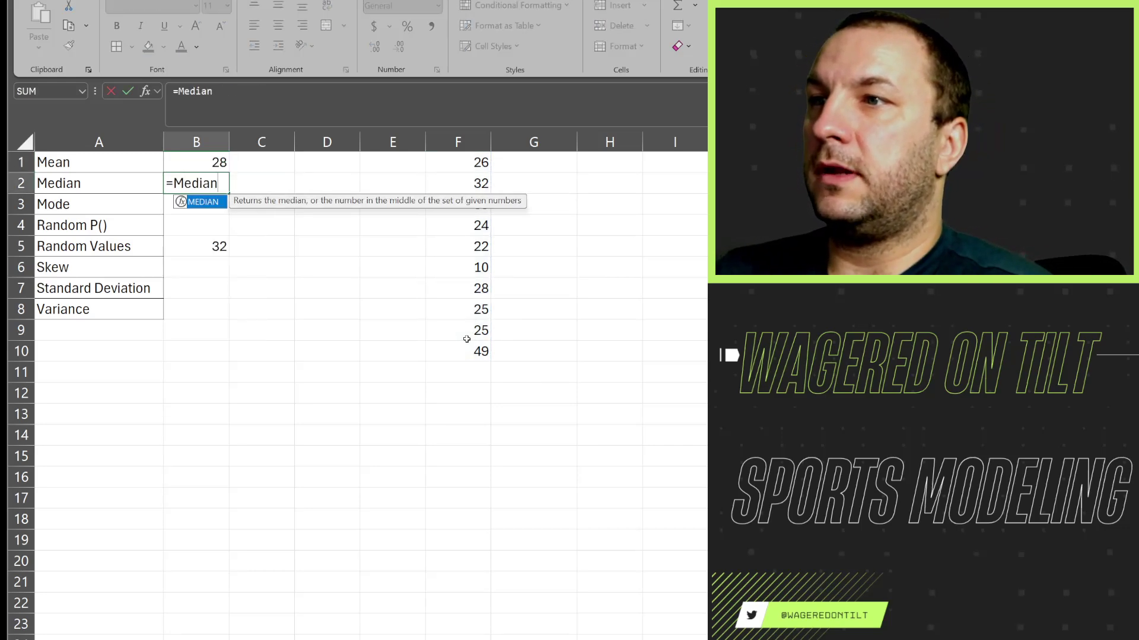
key(Tab)
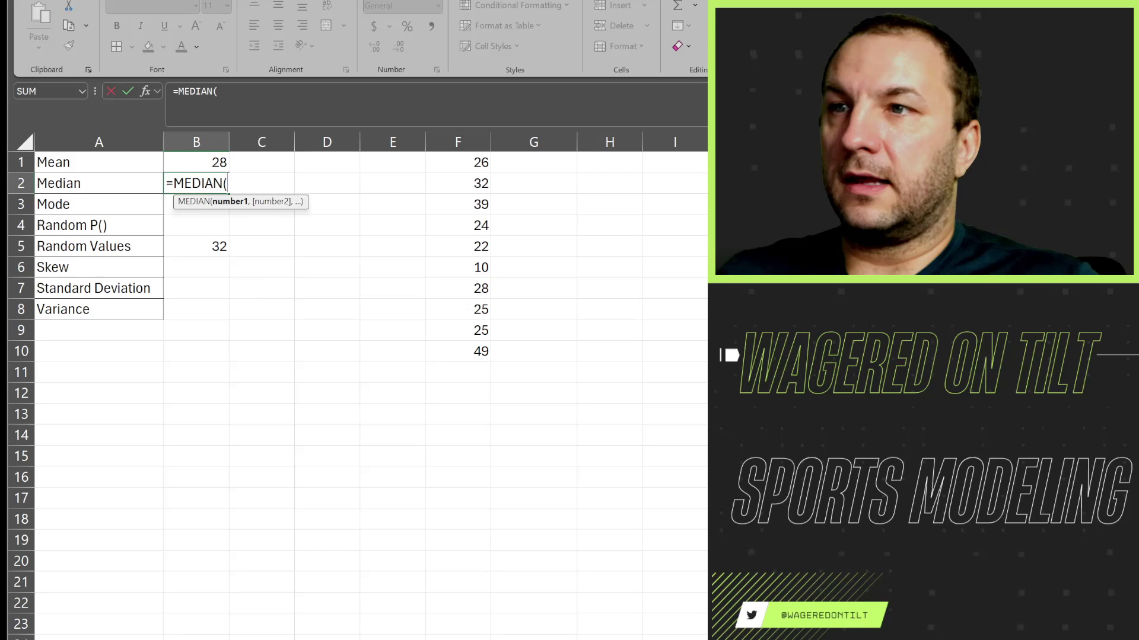
drag(465, 161, 463, 350)
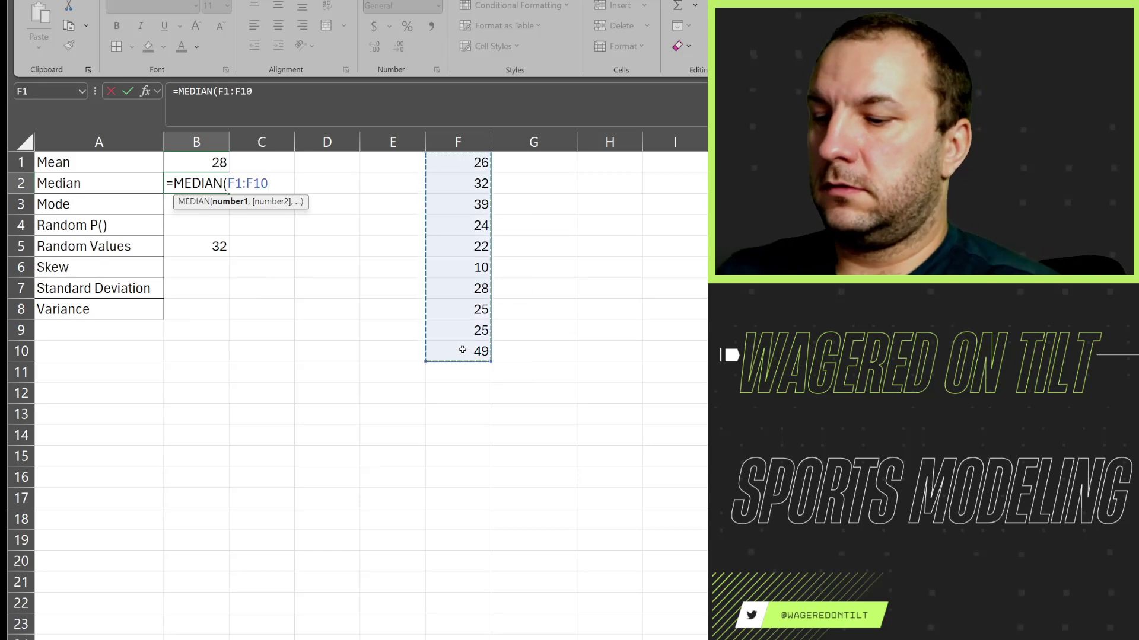
text())
key(Return)
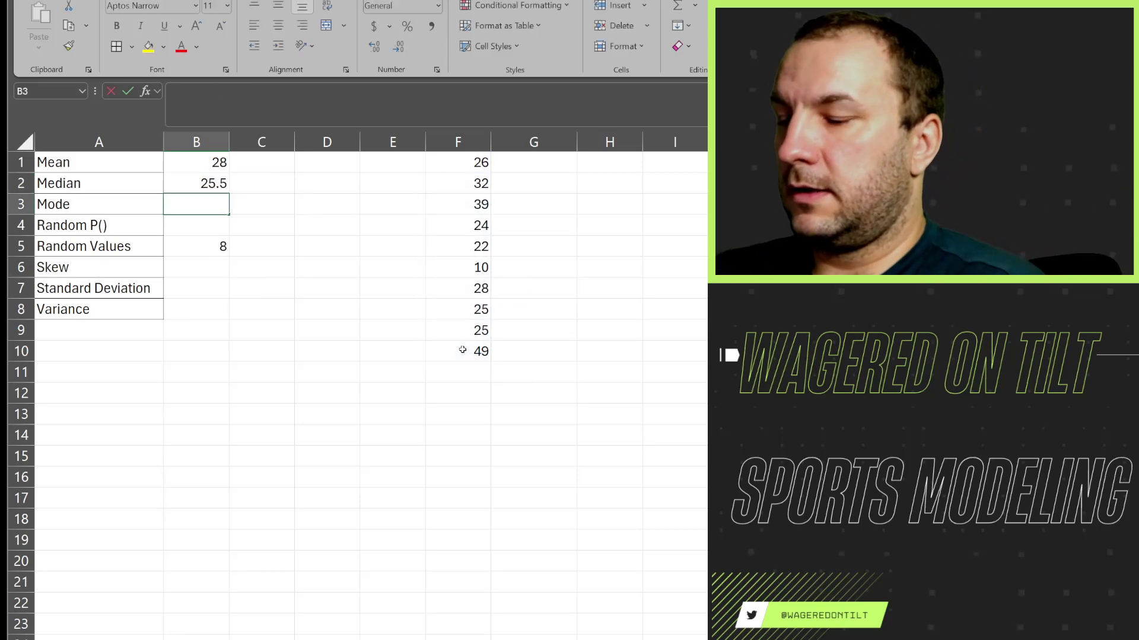
Enter =MODE.SNGL(F1:F10) in B3, giving the mode 25.
text(=Mode)
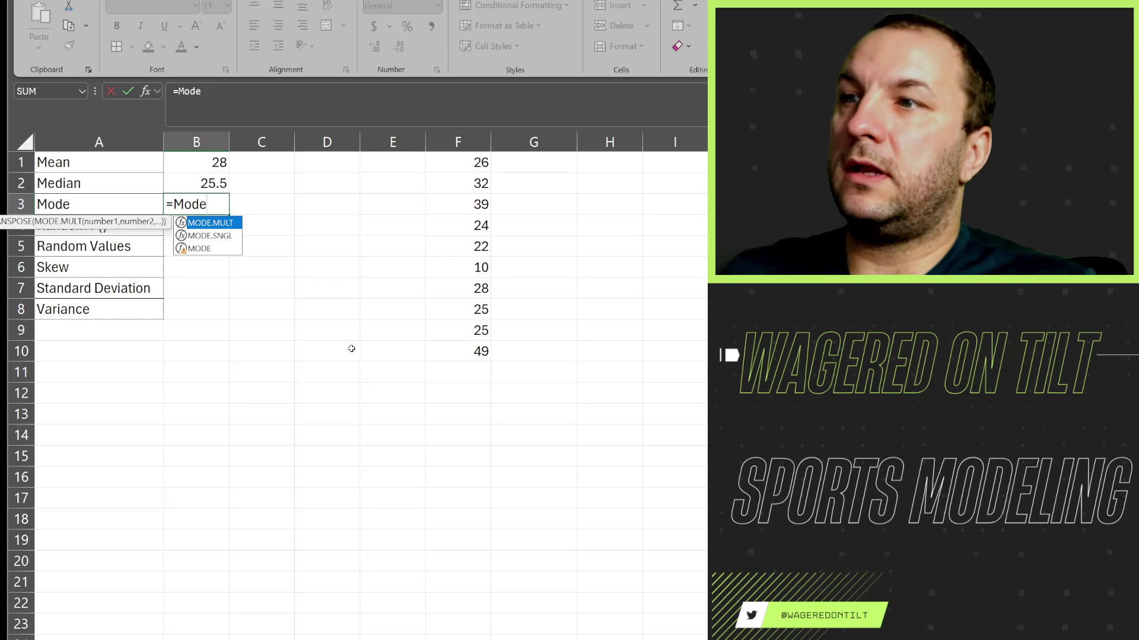
click(216, 237)
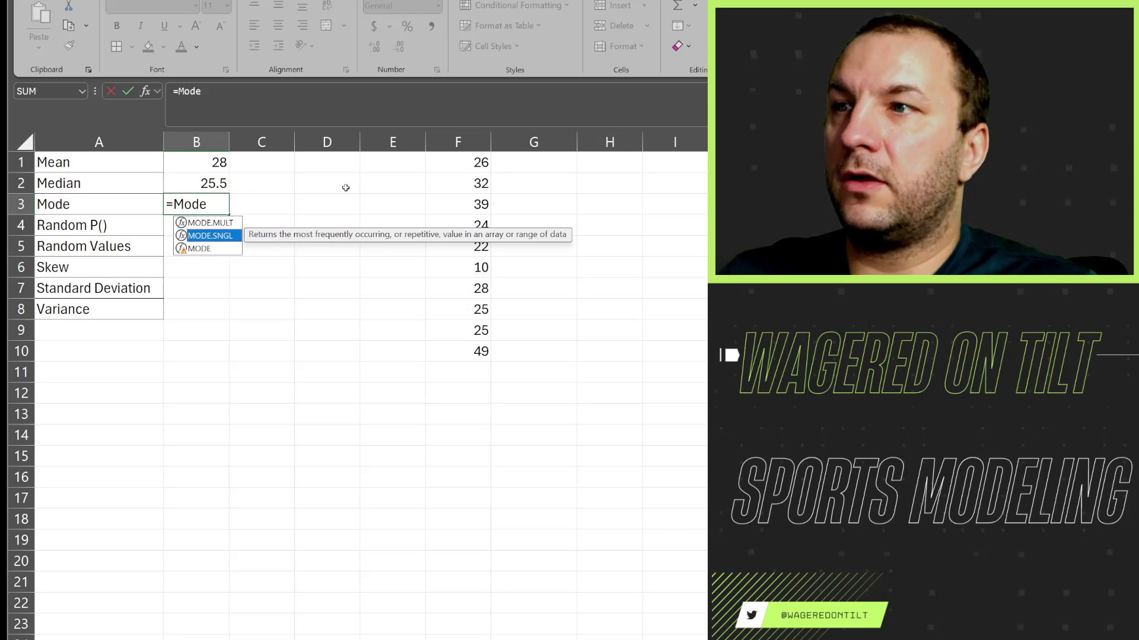
double_click(226, 238)
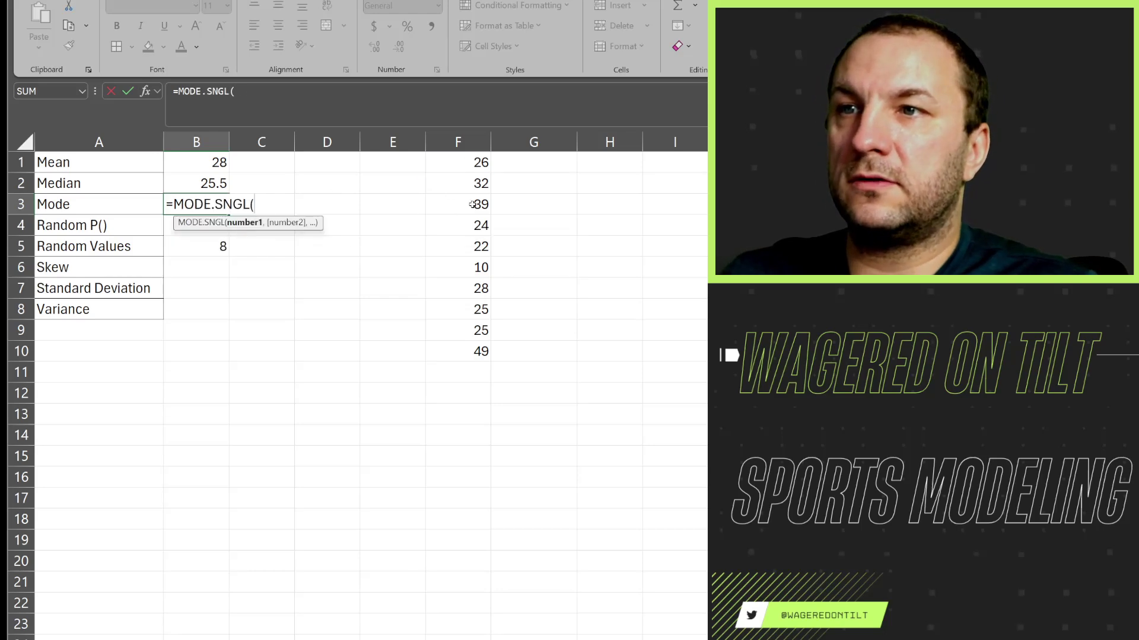
drag(469, 159, 470, 356)
key(Return)
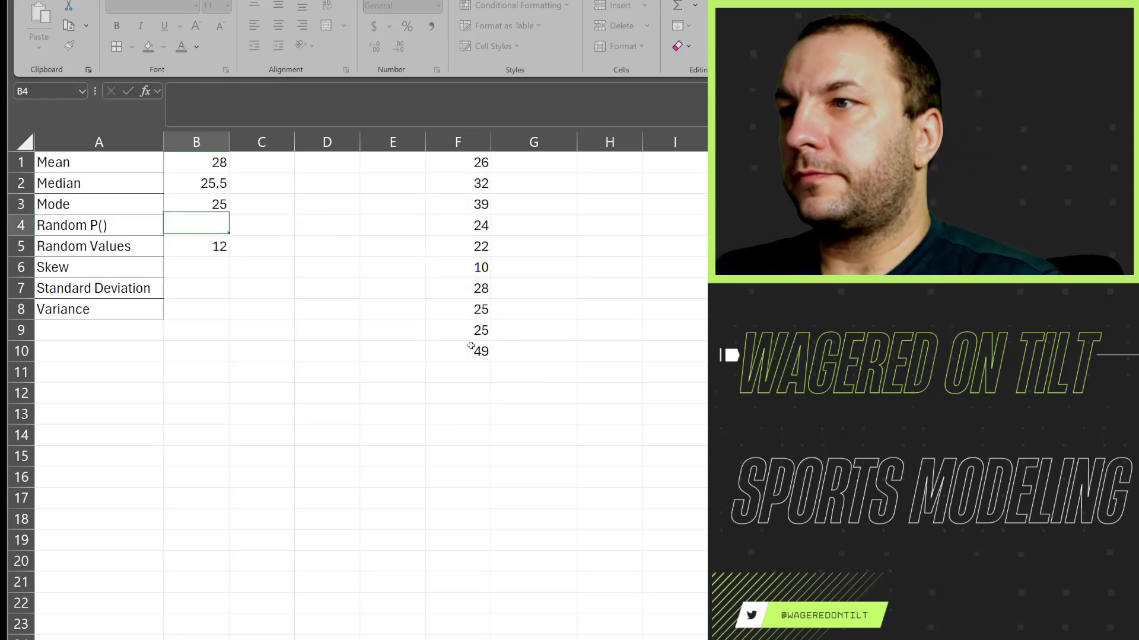
Enter =RAND() in B4 next to the Random P() label.
click(108, 227)
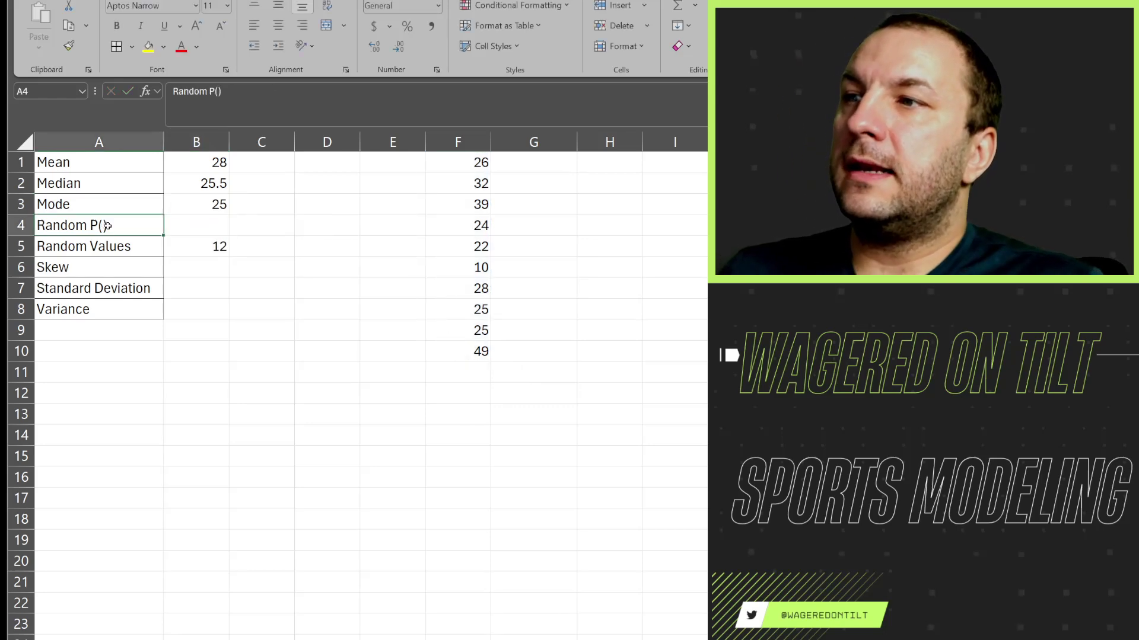
drag(465, 162, 469, 342)
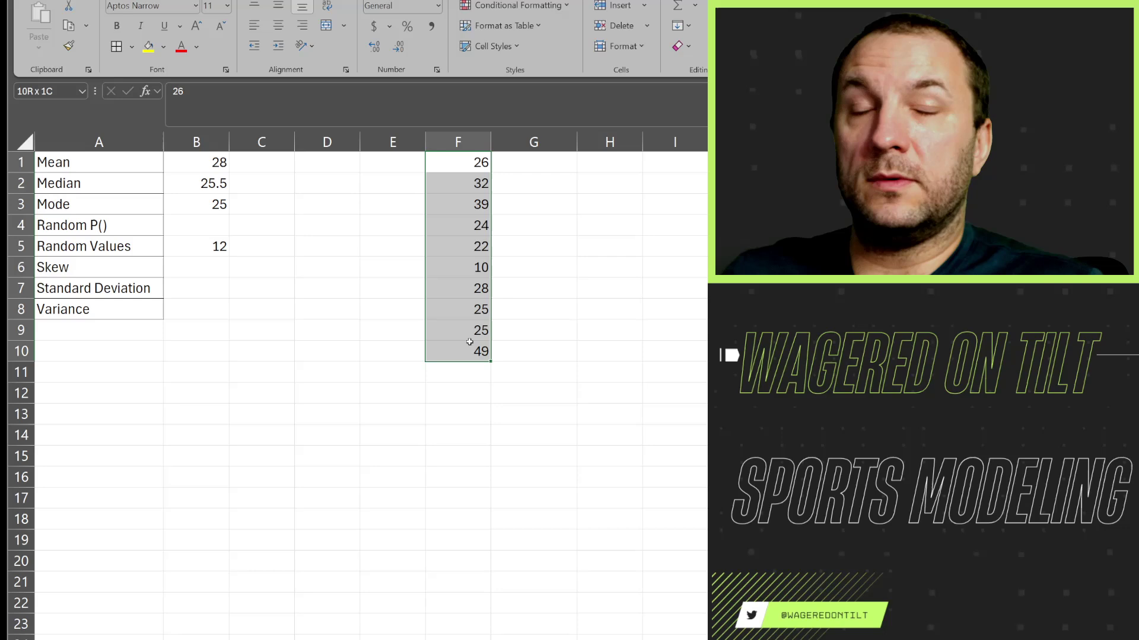
click(205, 225)
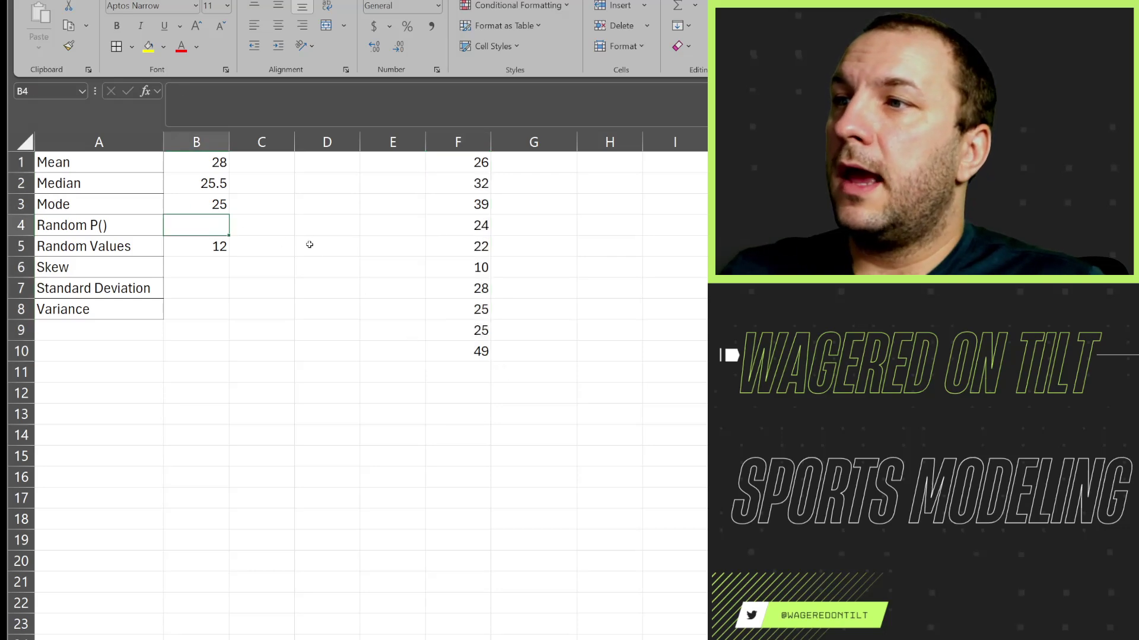
text(=r)
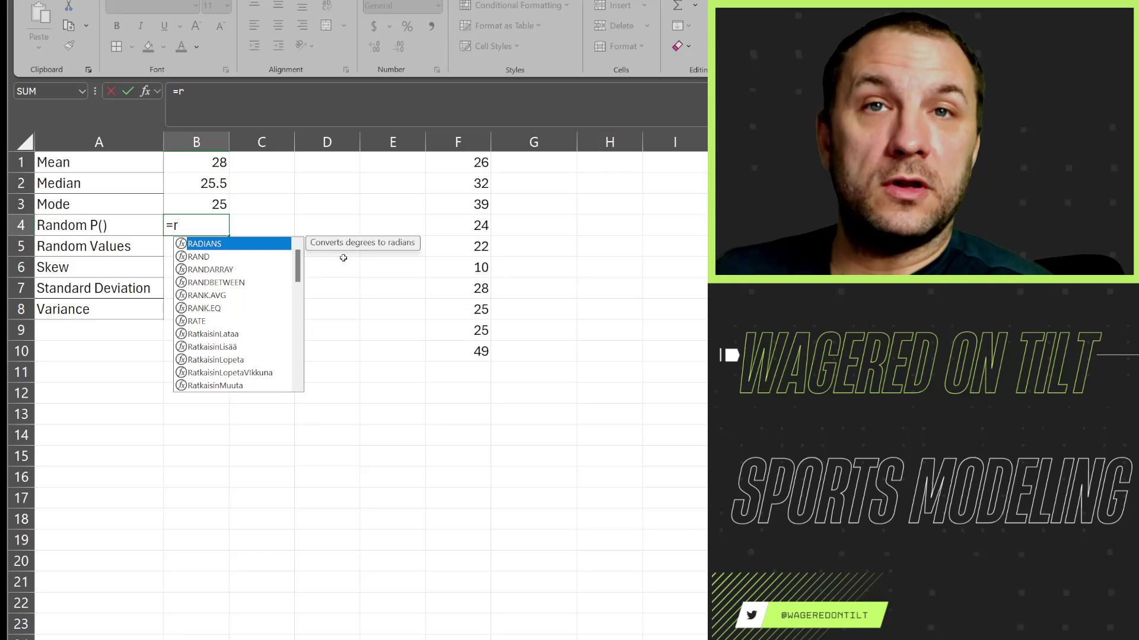
text(and)
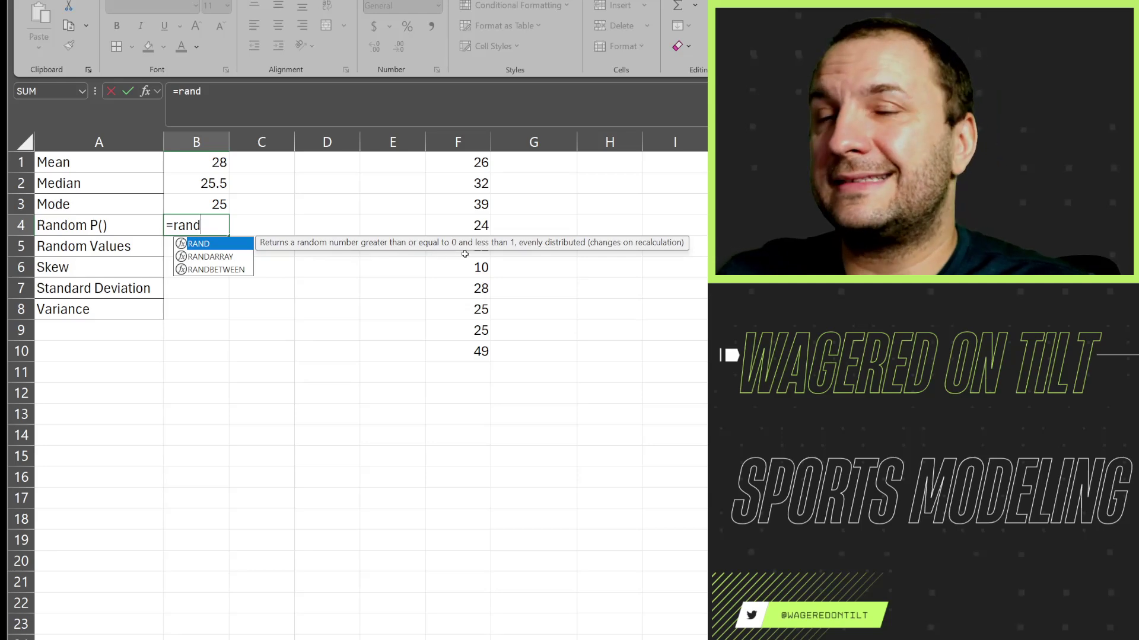
key(Tab)
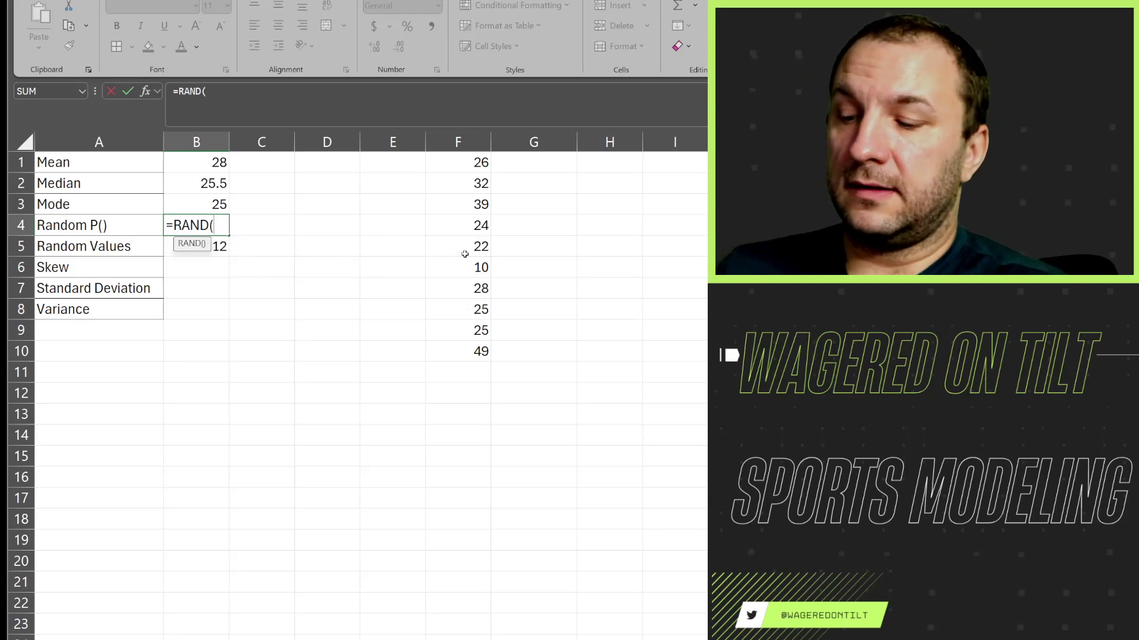
text())
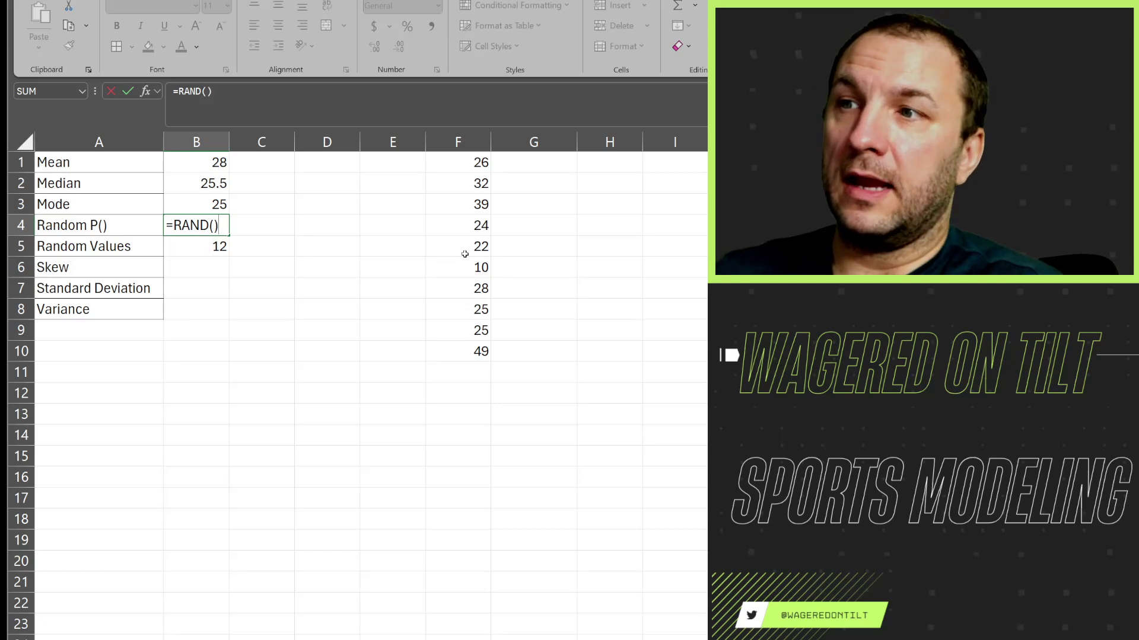
key(Return)
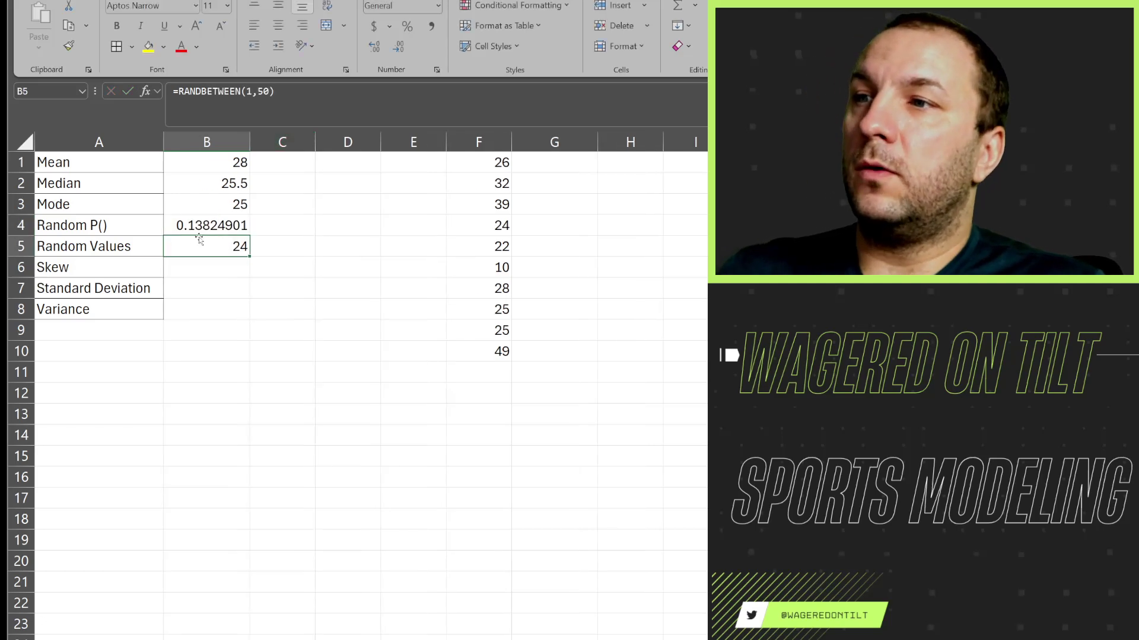
Recalculate the sheet four times with F9 to refresh the random values, ending on B6.
click(261, 225)
key(Return)
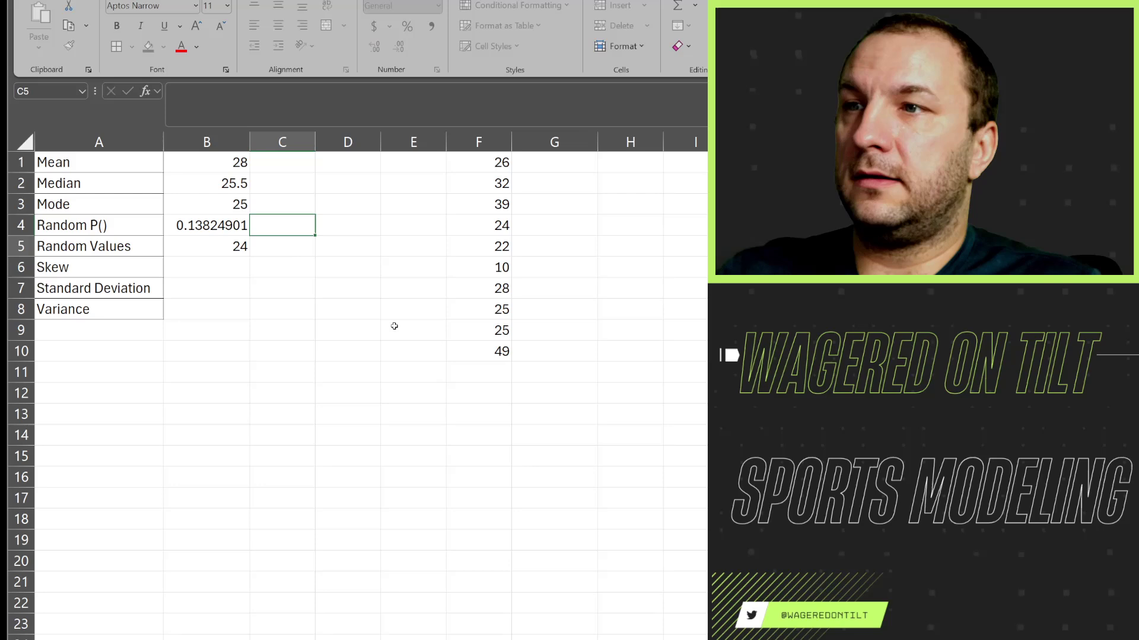
key(F9)
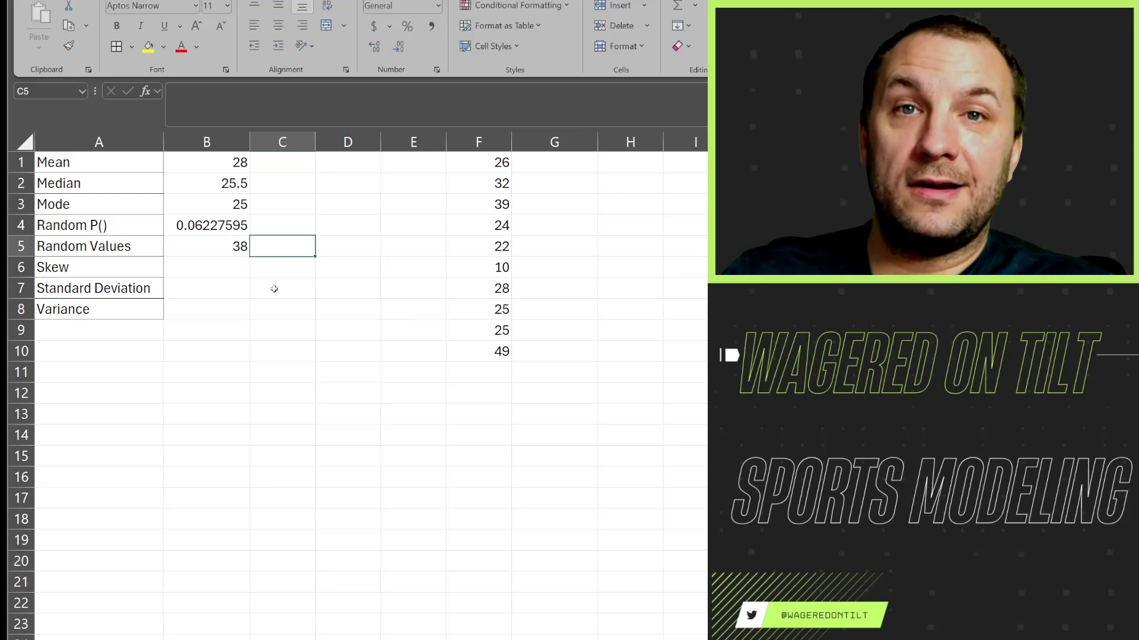
key(F9)
key(F9)
key(F9)
key(F9)
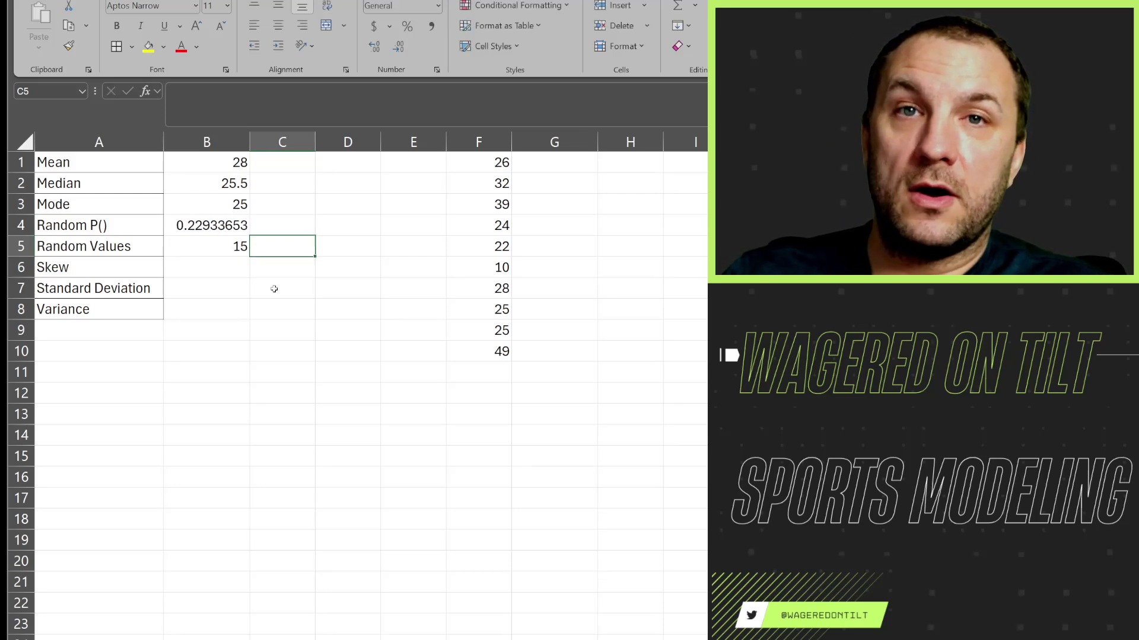
key(F9)
key(F9)
key(F9)
key(F9)
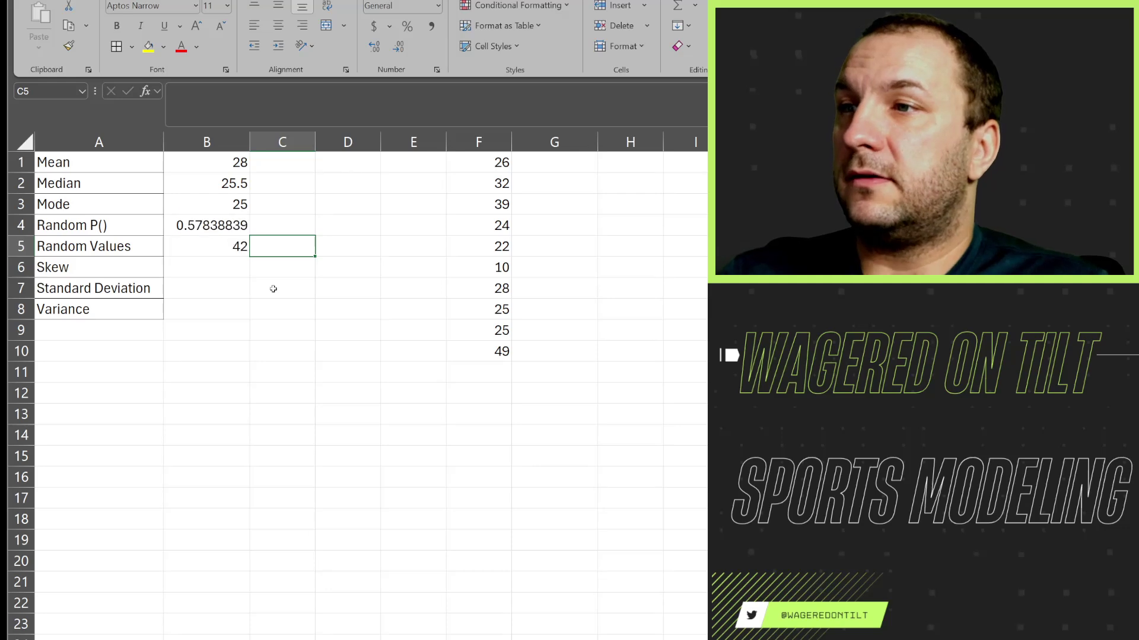
key(F9)
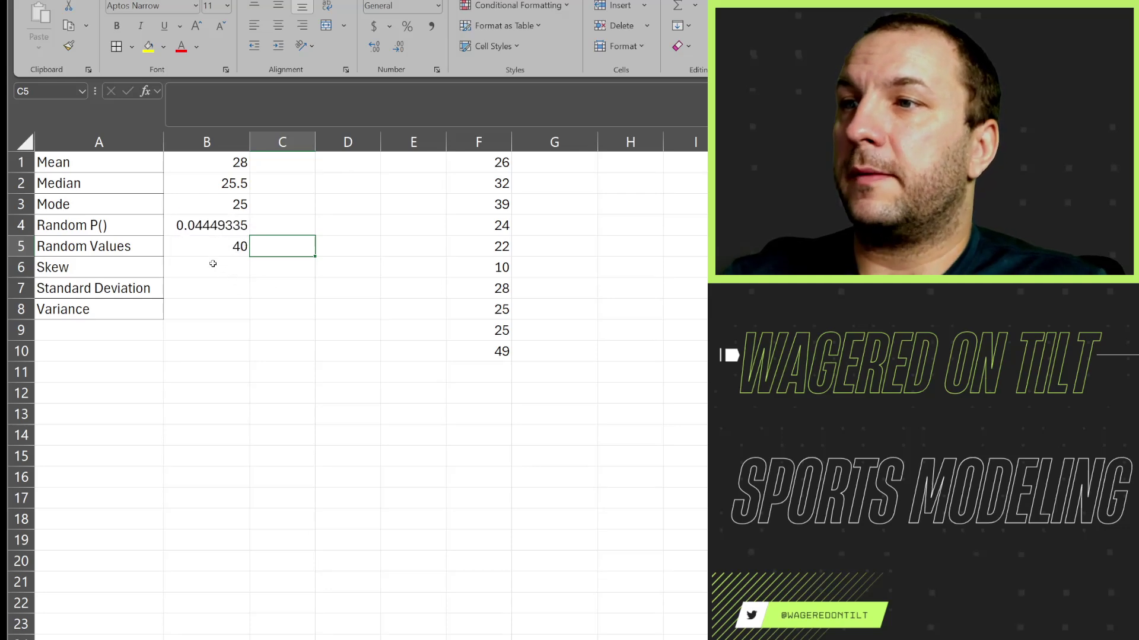
click(212, 265)
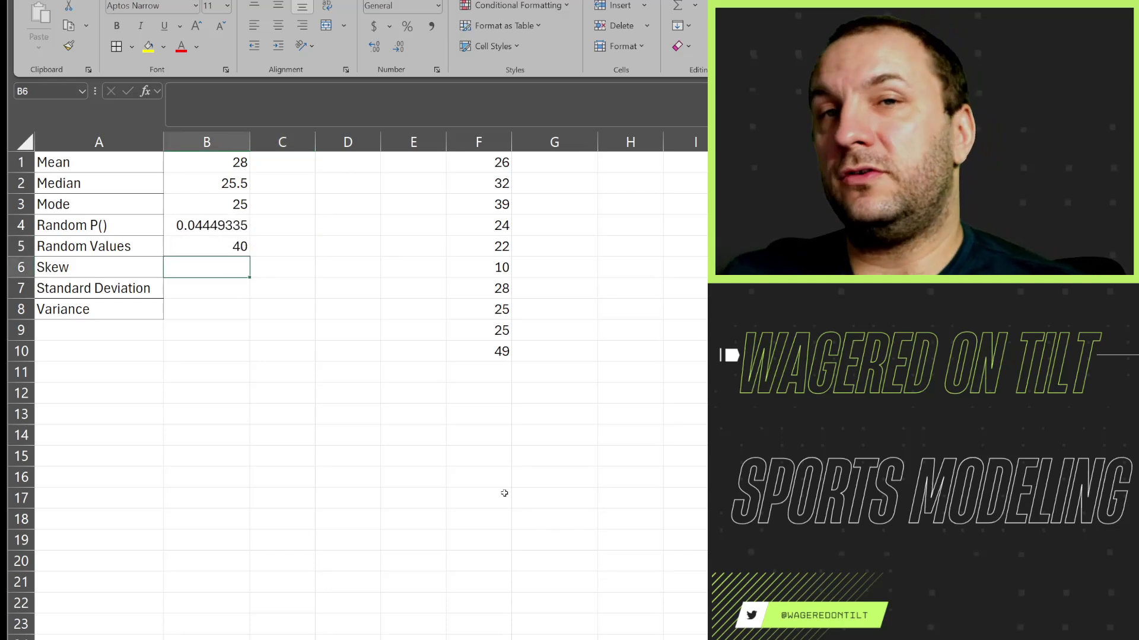
Enter =SKEW(F1:F10) in B6, giving 0.55122435.
text(=)
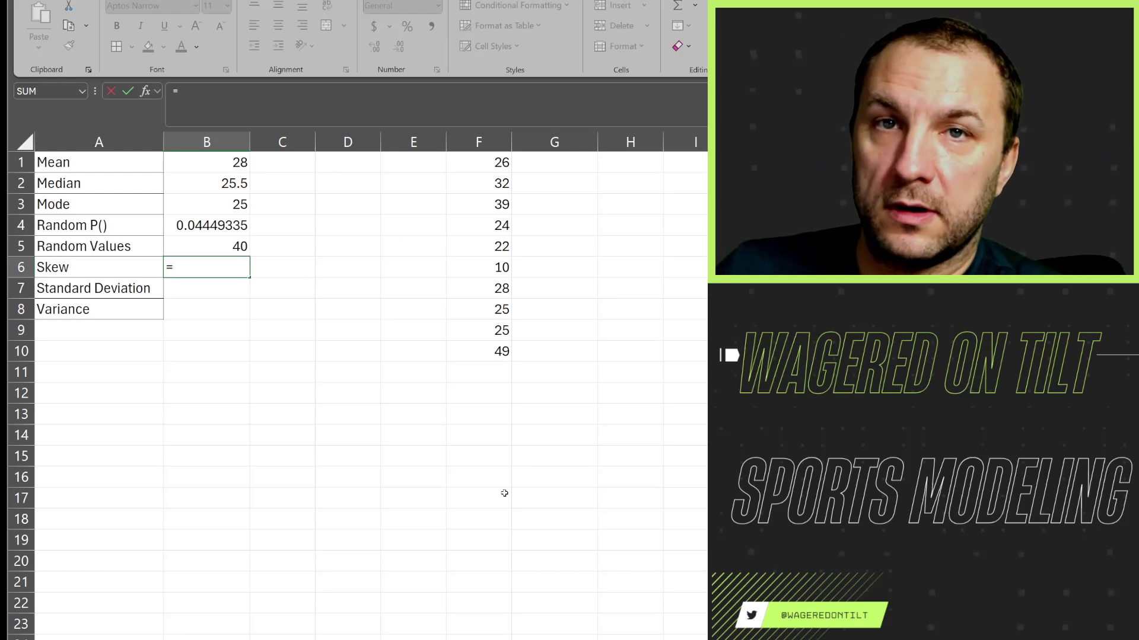
text(skew)
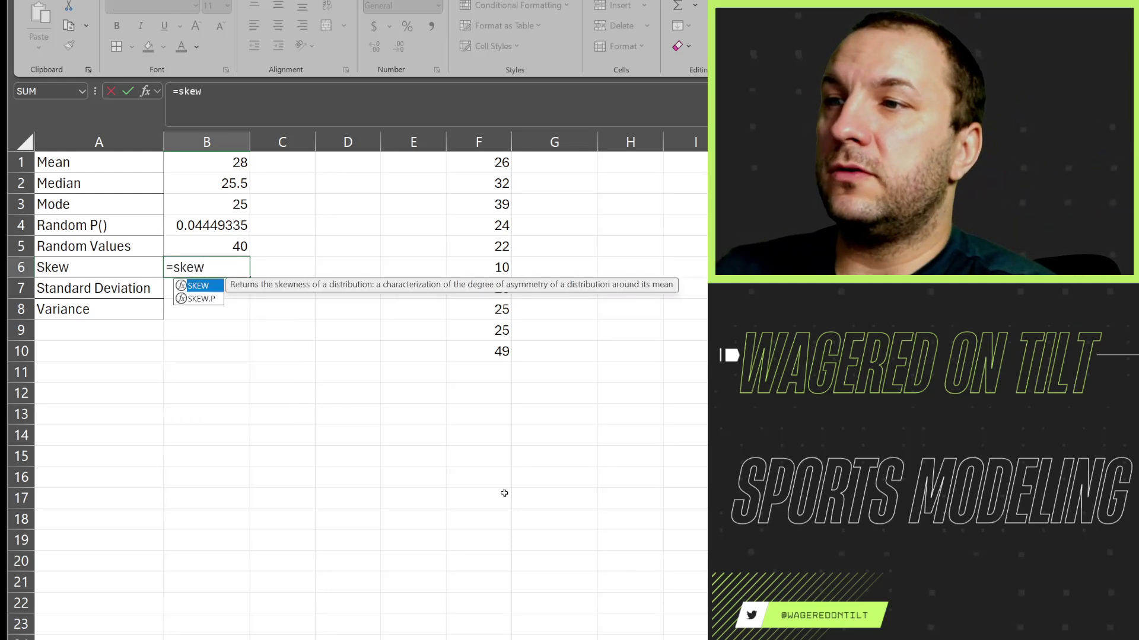
key(Tab)
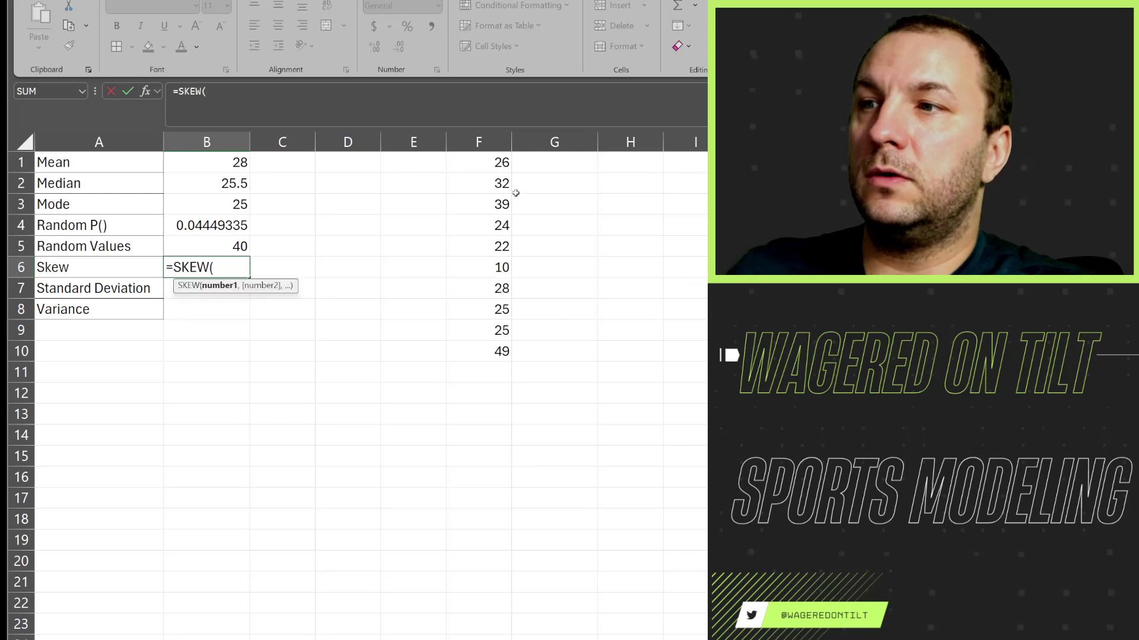
drag(491, 162, 494, 352)
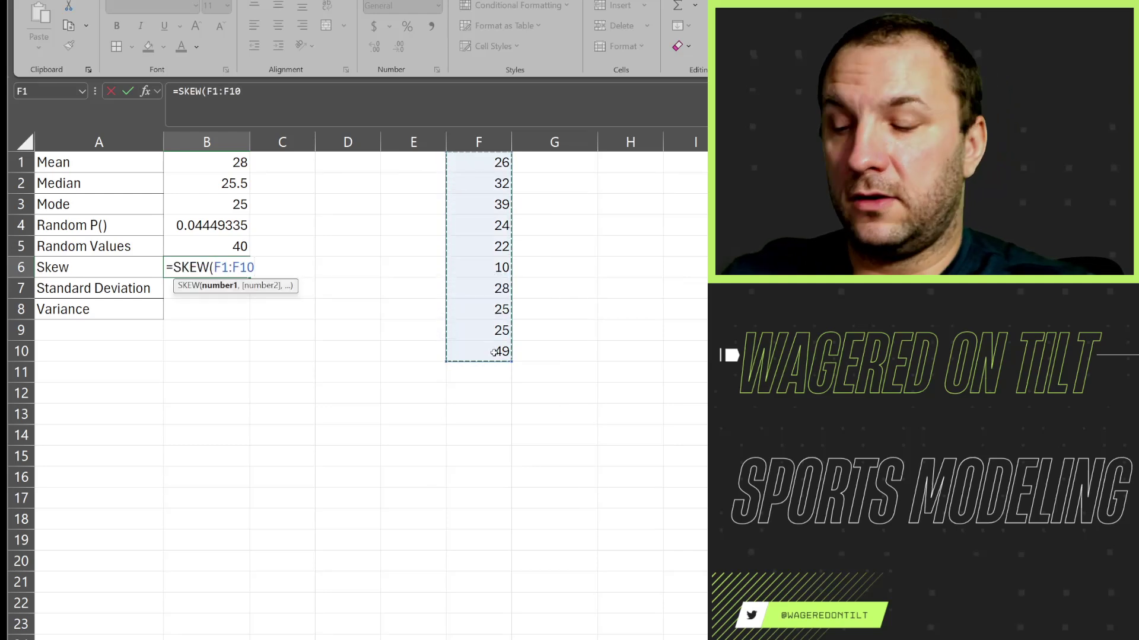
key(Return)
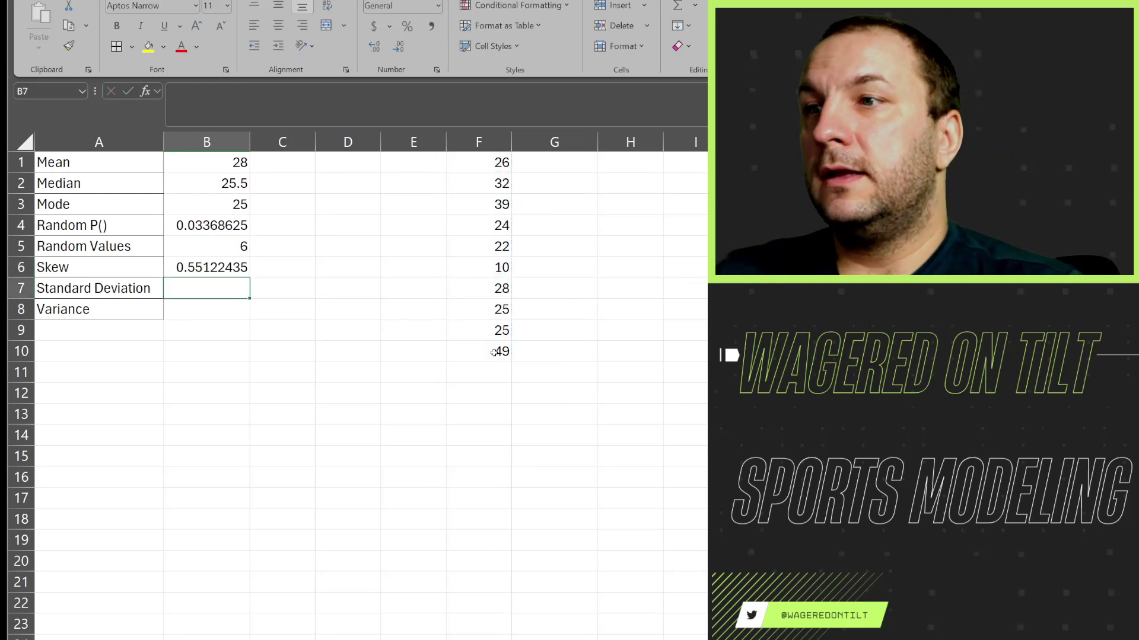
Enter =STDEV.S(F1:F10) in B7, giving 10.4136662.
click(218, 273)
click(114, 314)
click(208, 288)
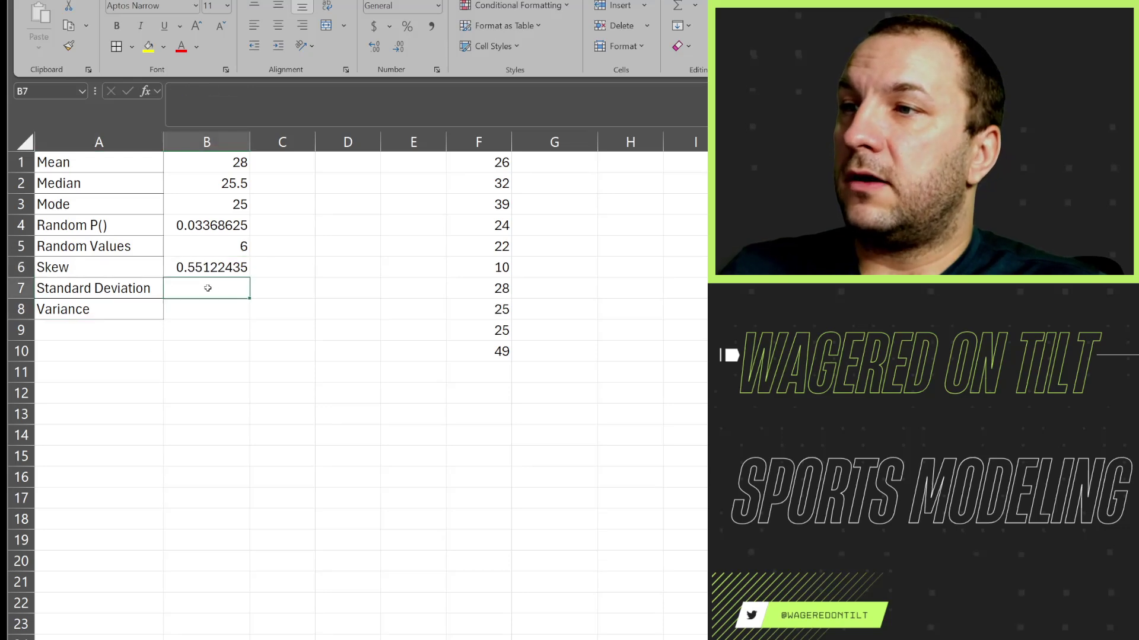
text(=St)
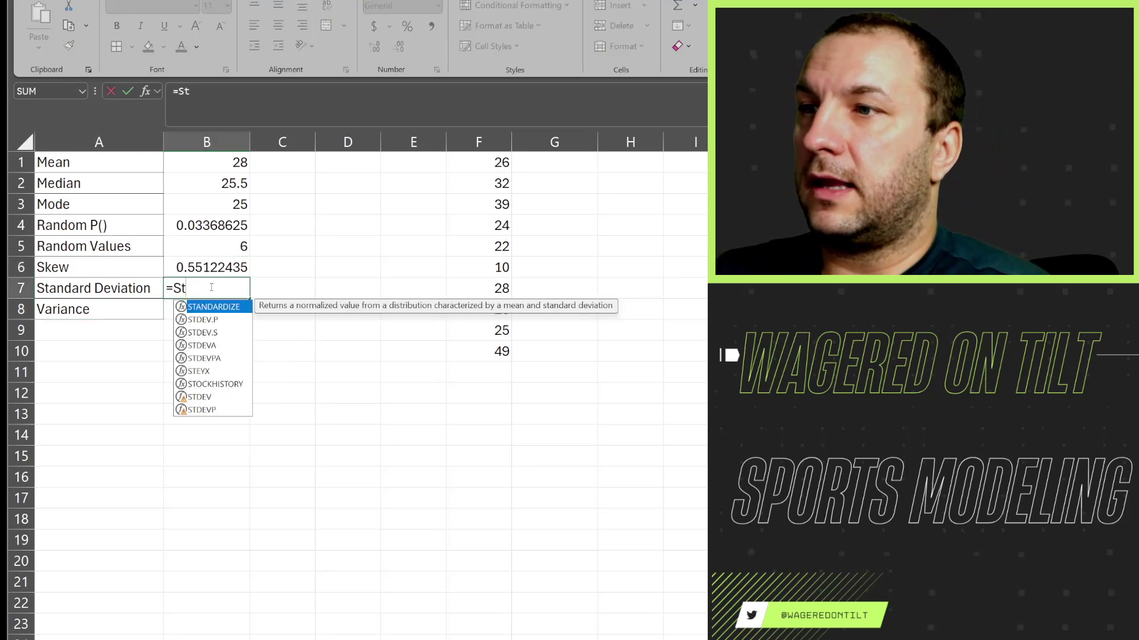
double_click(202, 332)
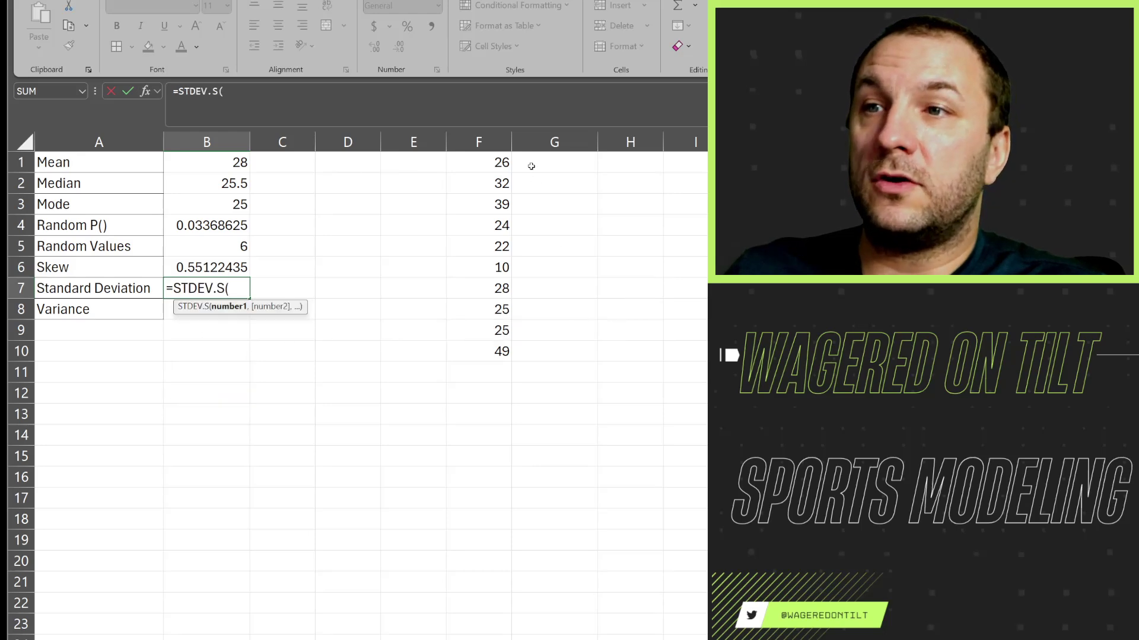
drag(482, 159, 479, 362)
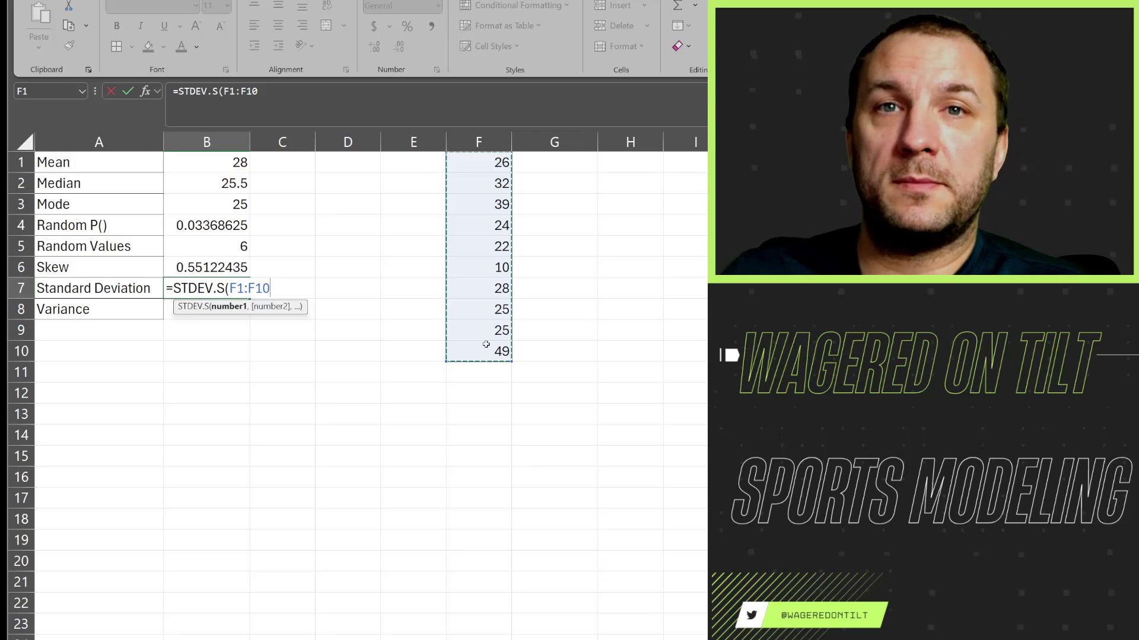
key(Return)
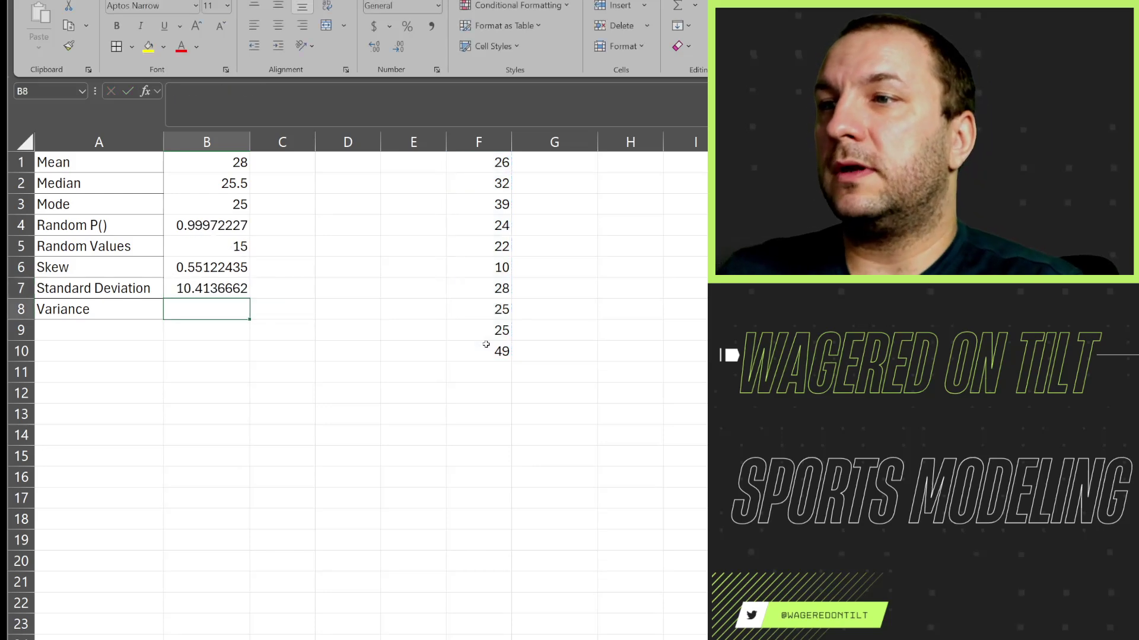
Enter =VAR.S(F1:F10) in B8, giving 108.444444, and review the B7 and B8 formulas.
text(=)
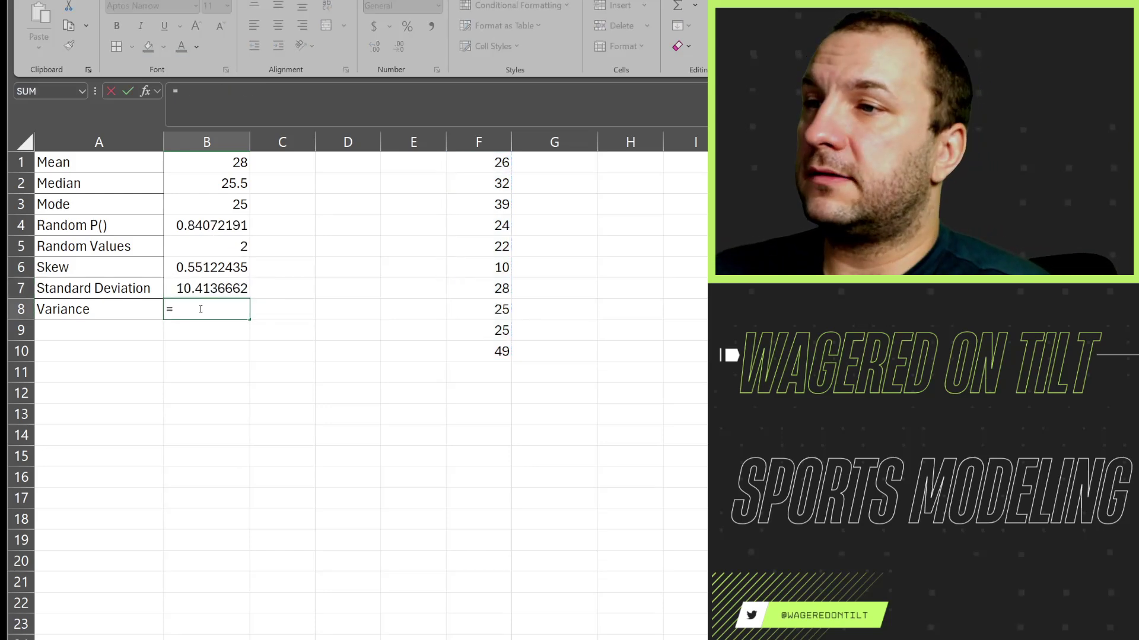
text(var)
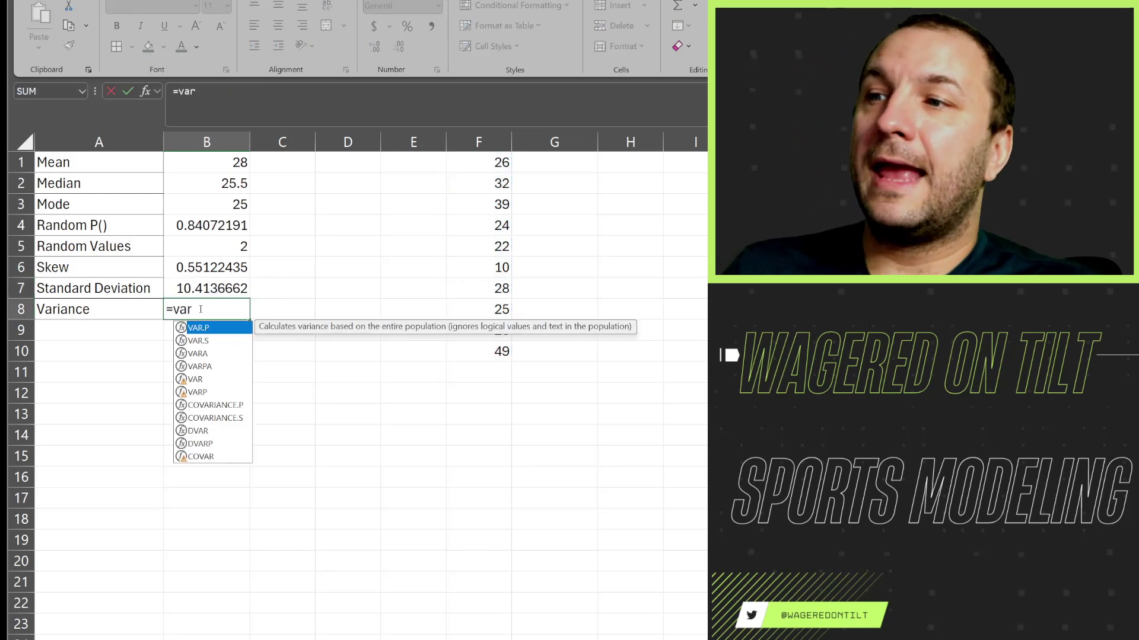
click(208, 342)
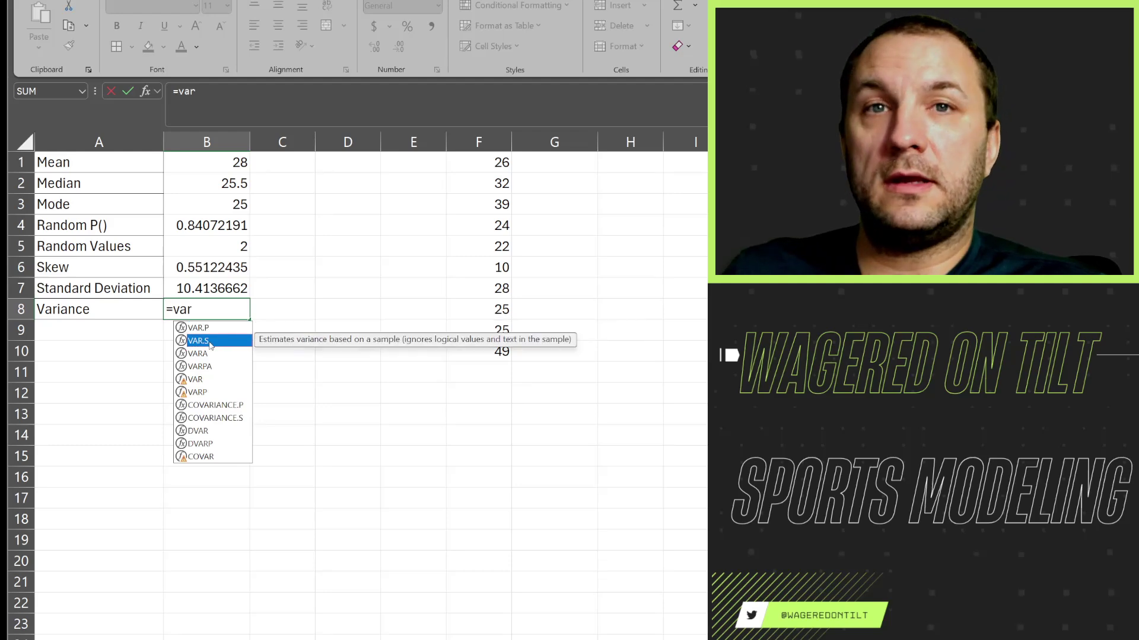
double_click(211, 343)
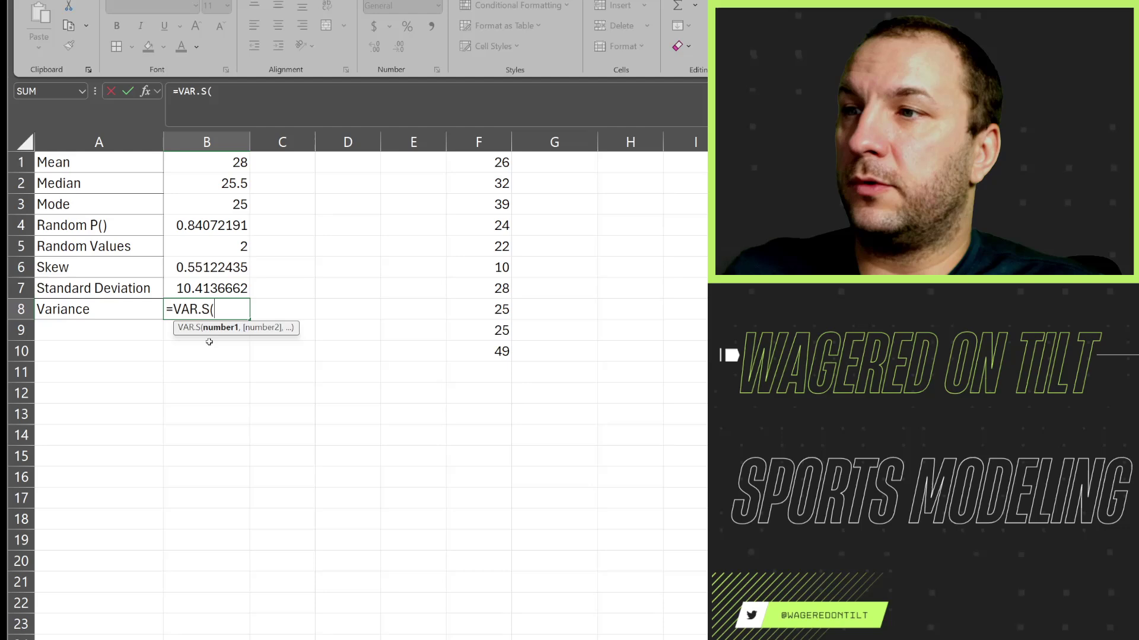
drag(485, 162, 488, 353)
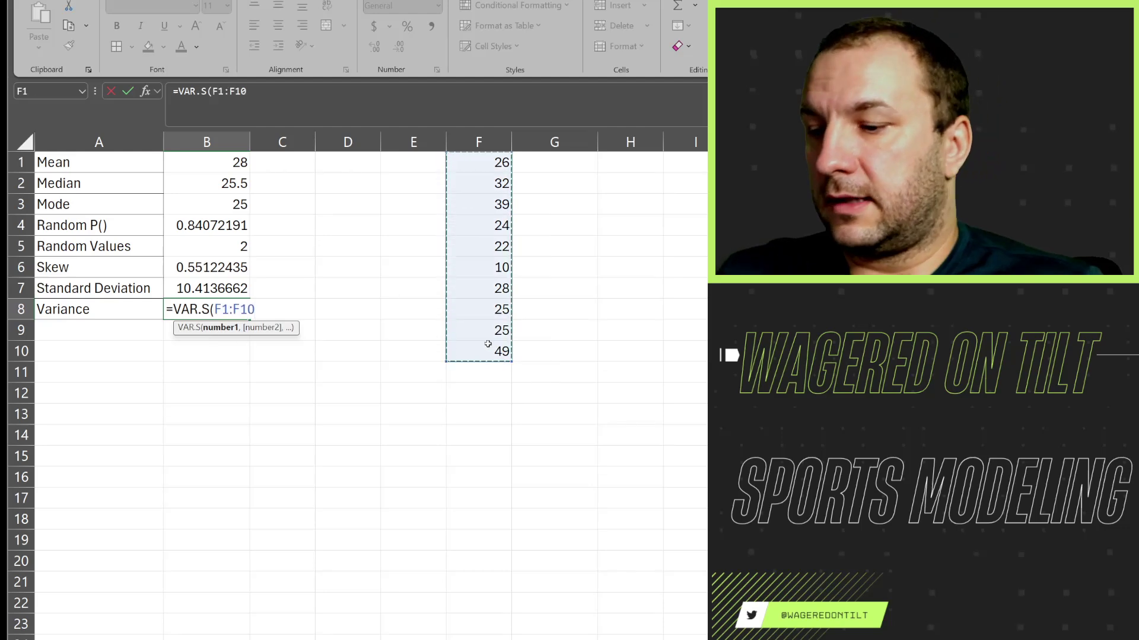
key(Return)
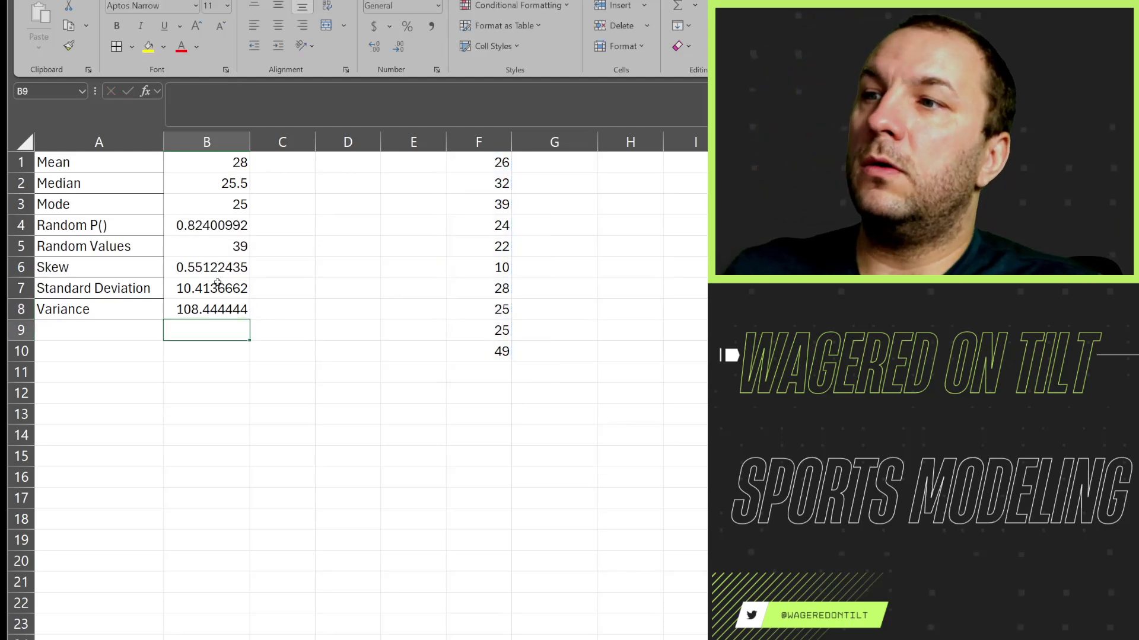
click(219, 284)
click(221, 311)
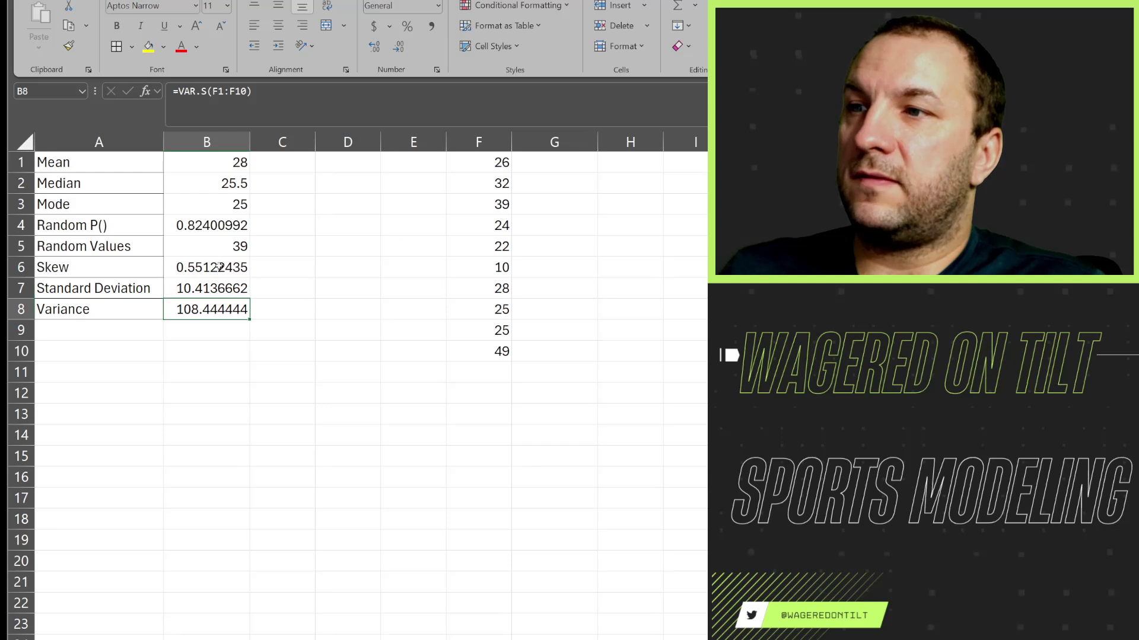
click(218, 265)
click(221, 245)
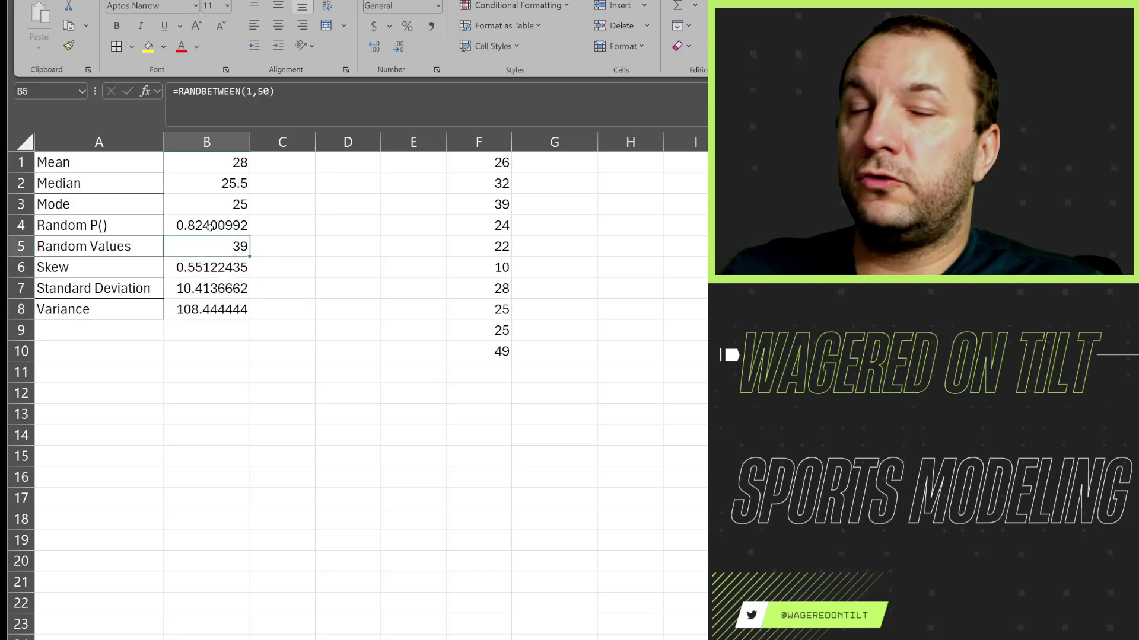
drag(210, 229, 211, 245)
click(211, 202)
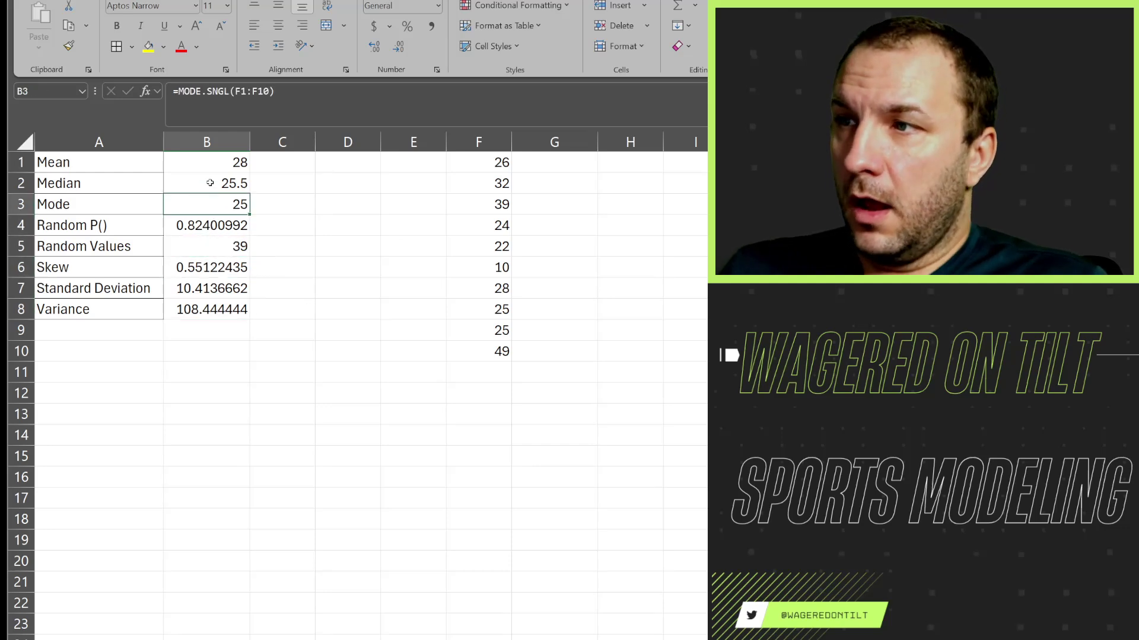
click(210, 182)
click(229, 161)
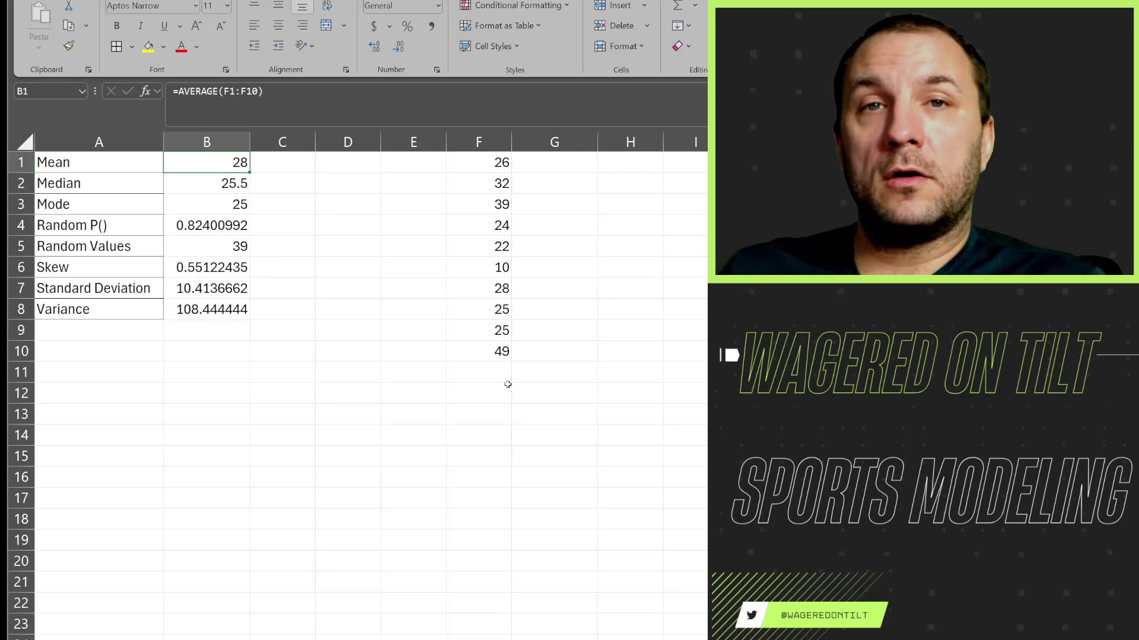
click(625, 246)
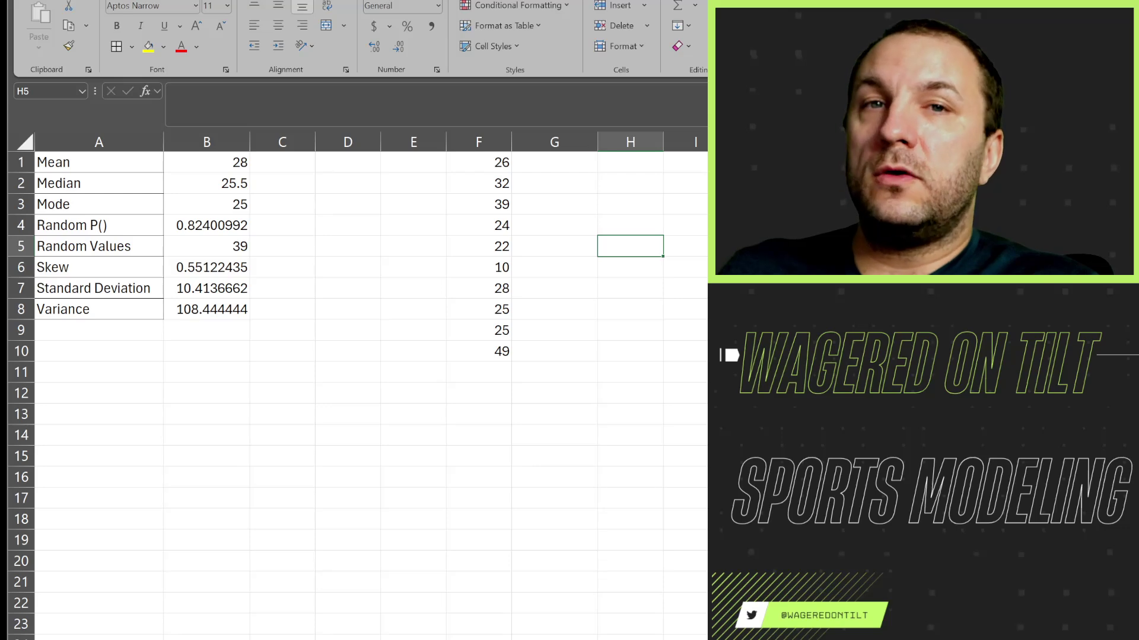
key(alt+a)
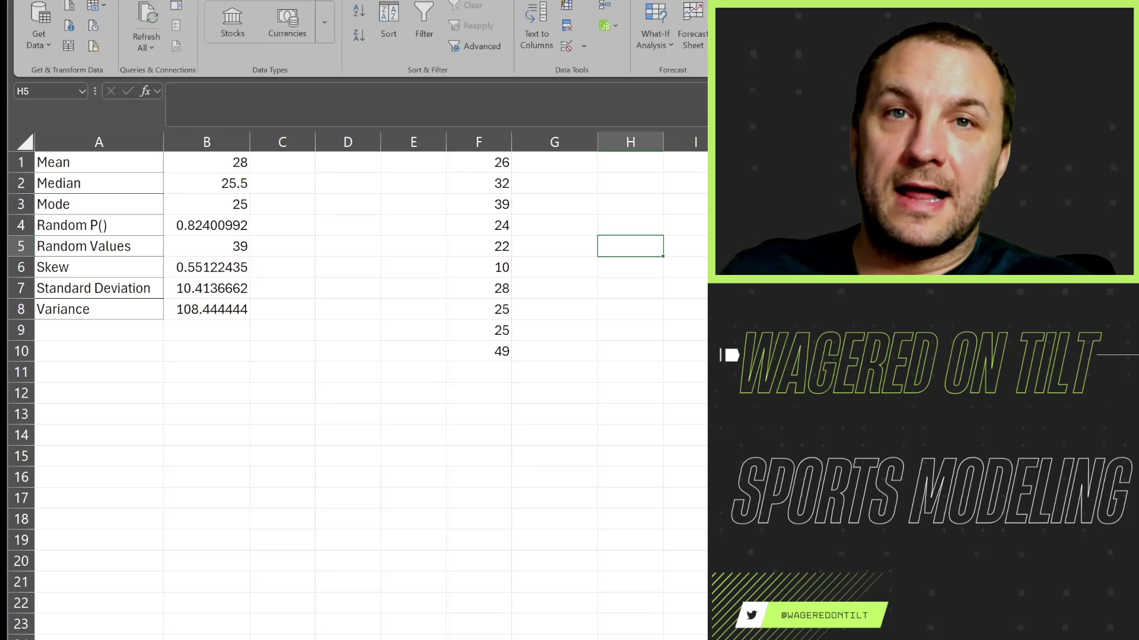
Open the Data Analysis tools and choose Descriptive Statistics.
key(alt+a)
key(y)
key(2)
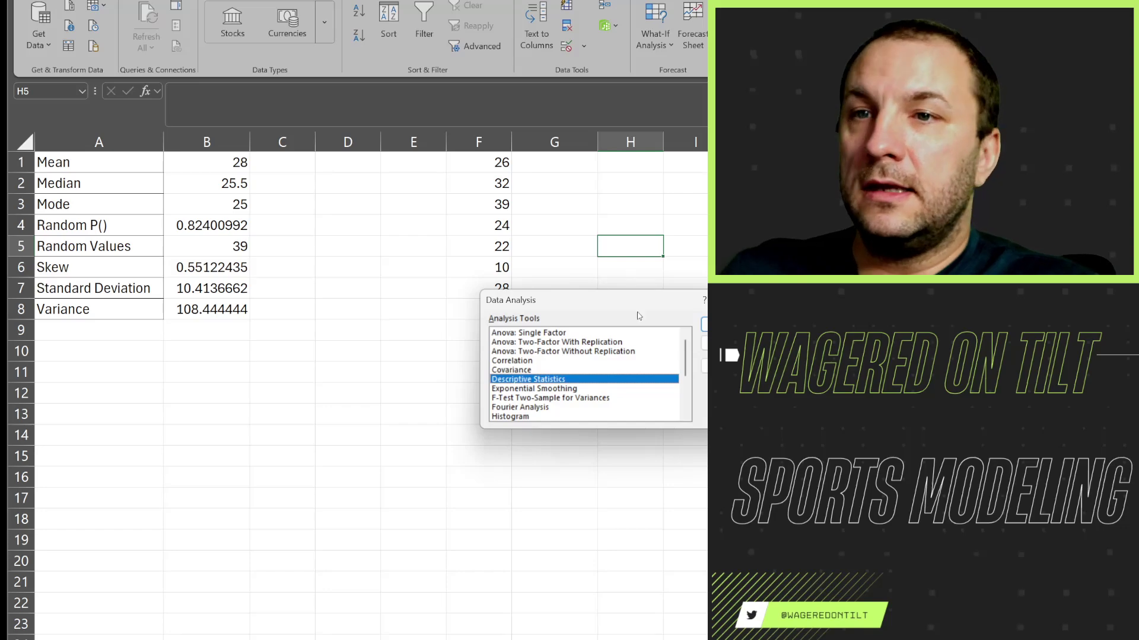
drag(666, 310, 432, 400)
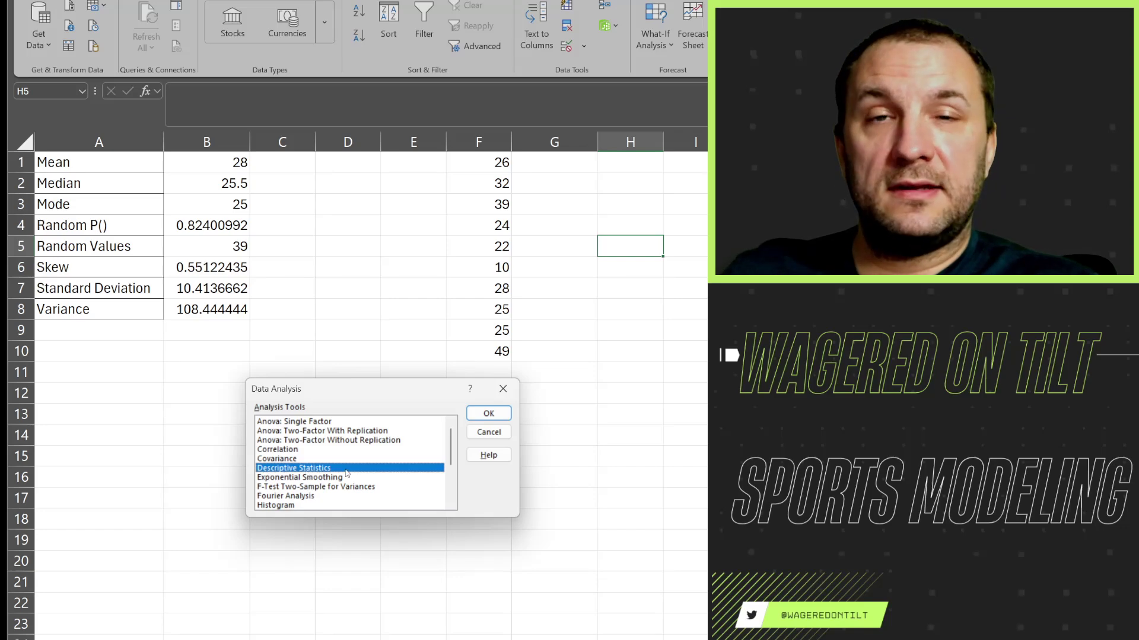
click(488, 413)
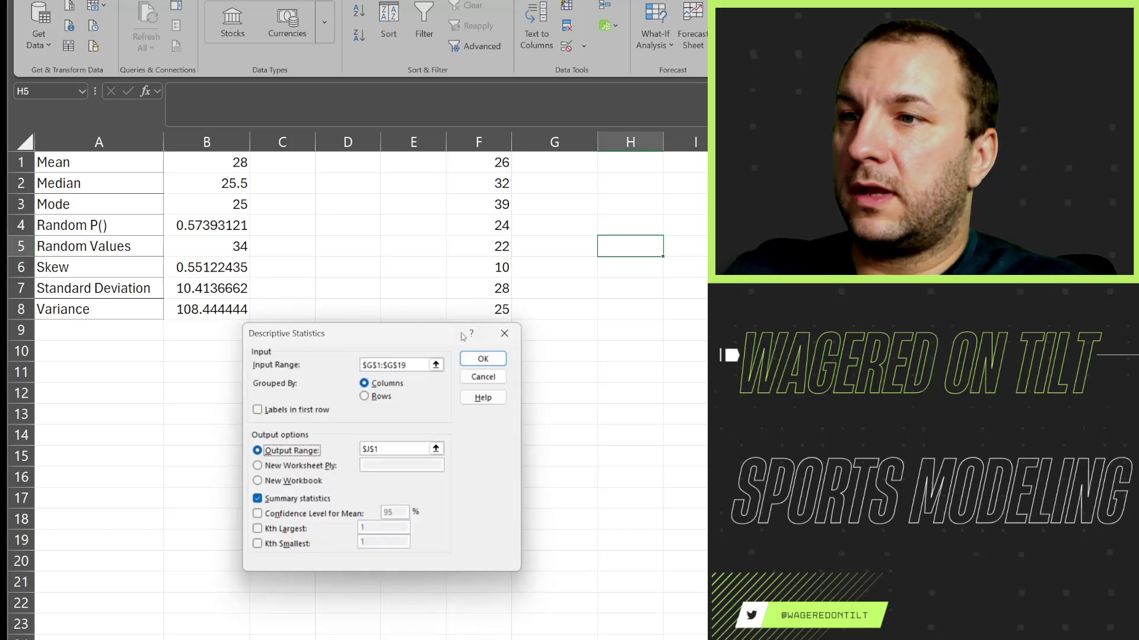
Set input range F1:F10 and output cell D1, then generate the summary.
drag(415, 364, 362, 365)
scroll(513, 307, down, 1)
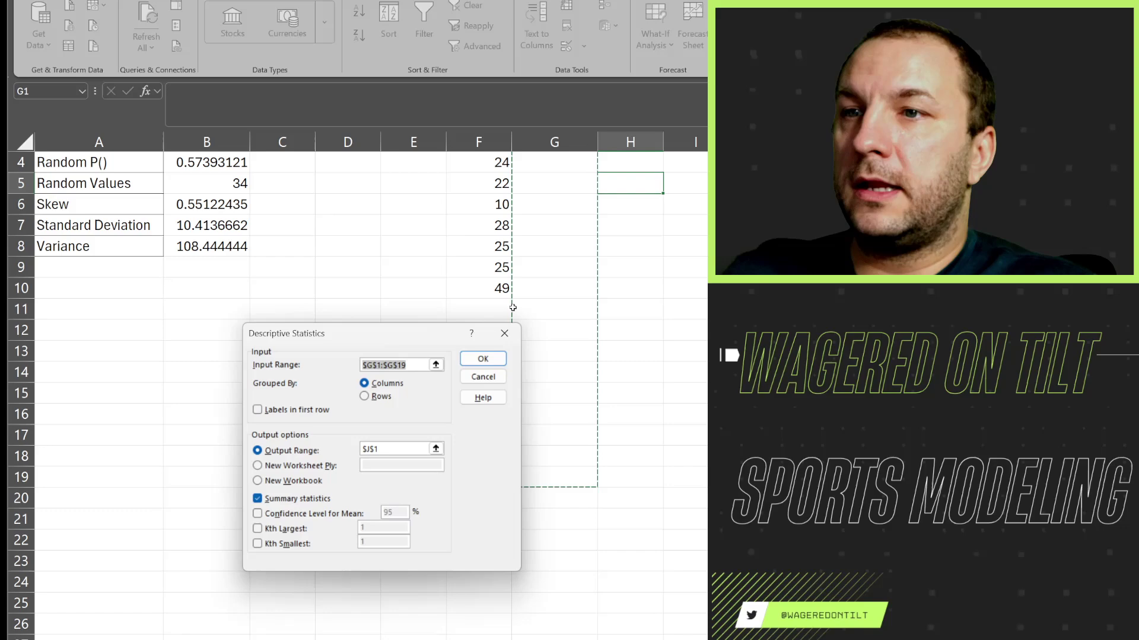
drag(440, 341, 262, 358)
scroll(510, 289, up, 1)
click(488, 158)
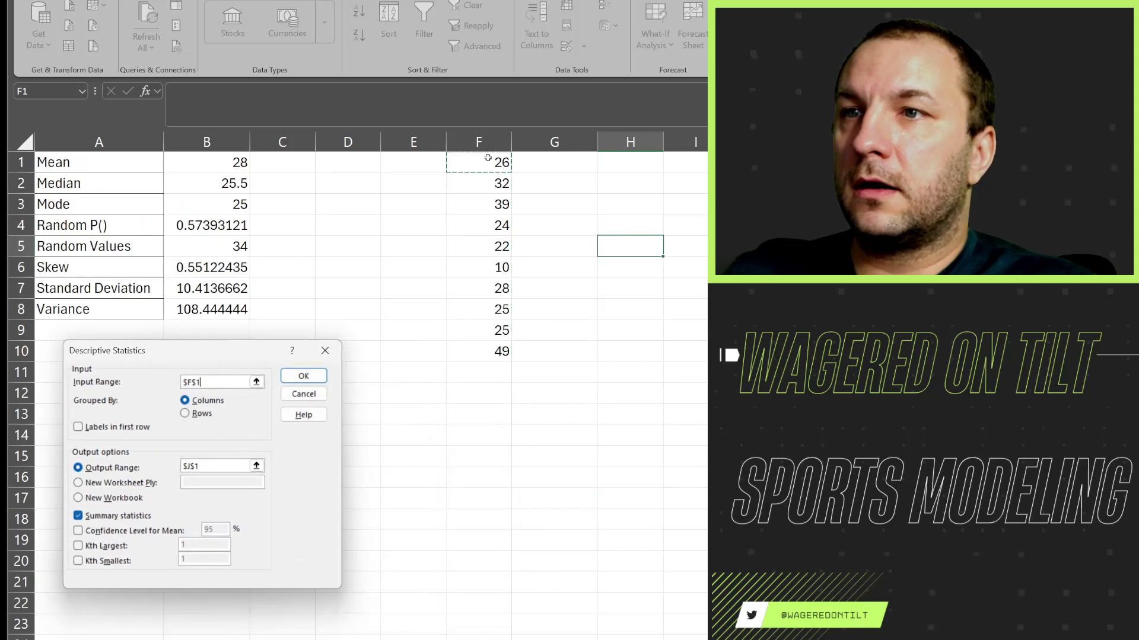
drag(488, 158, 501, 349)
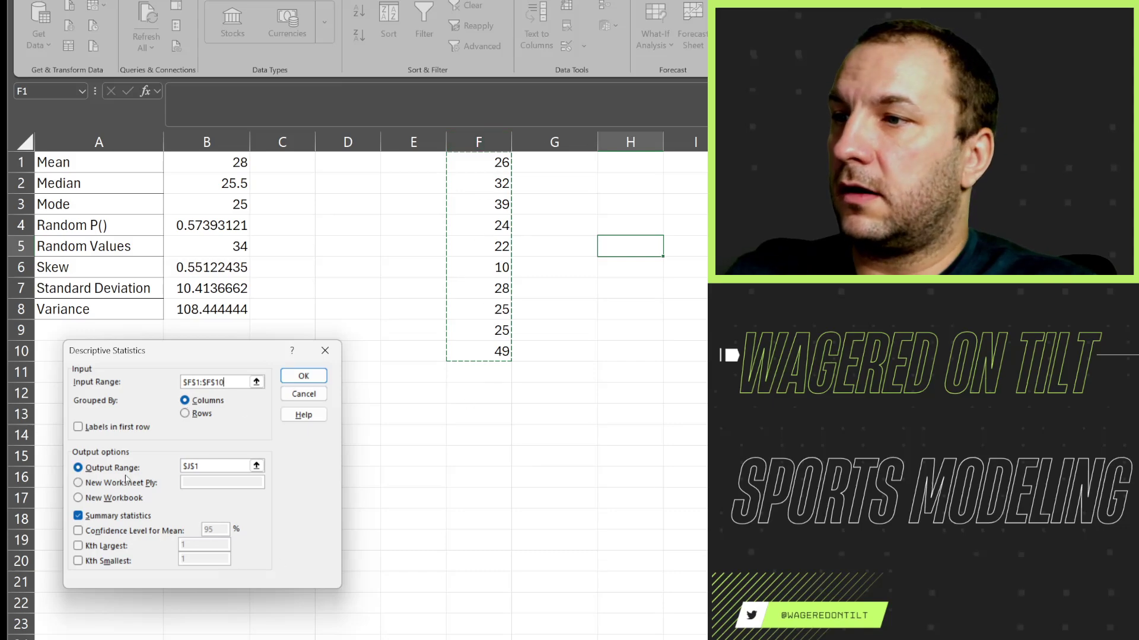
click(78, 467)
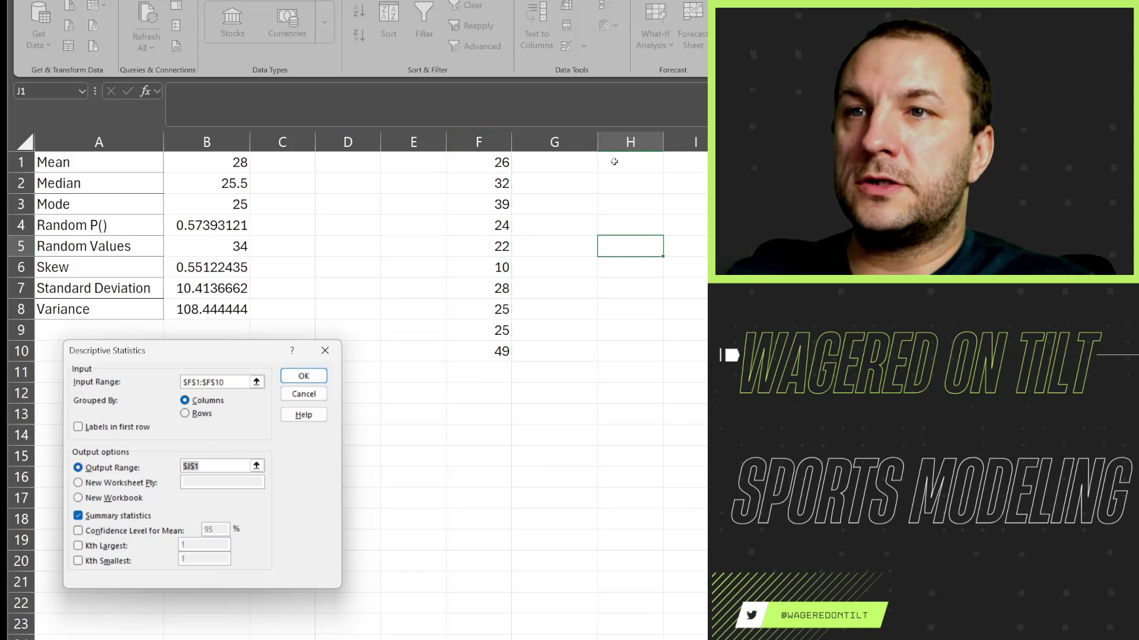
click(345, 164)
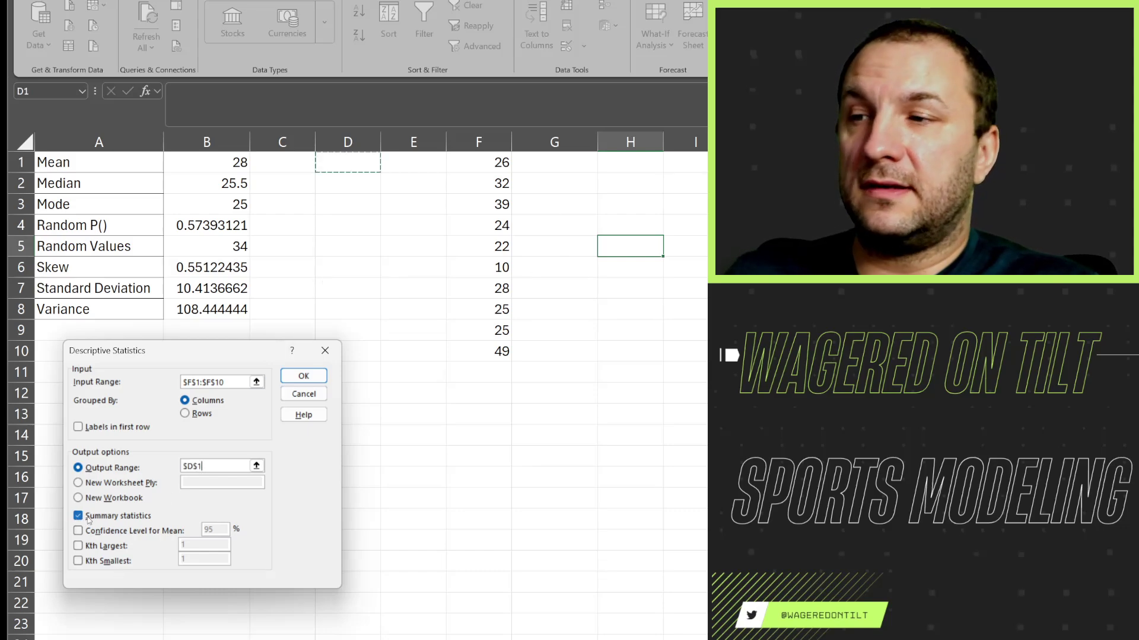
click(303, 376)
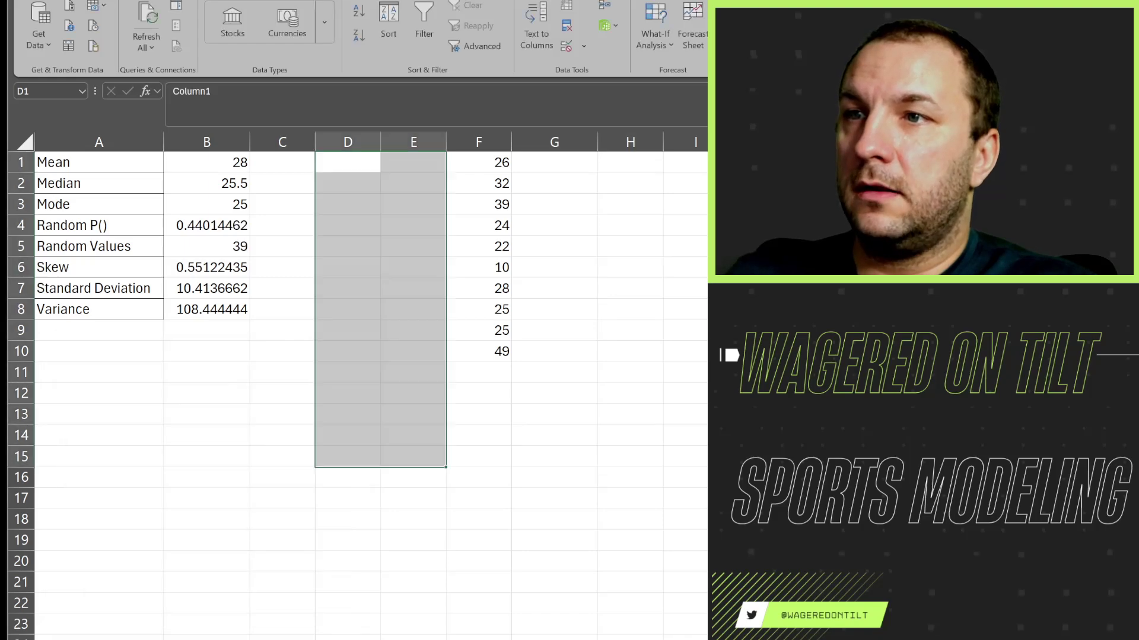
click(501, 356)
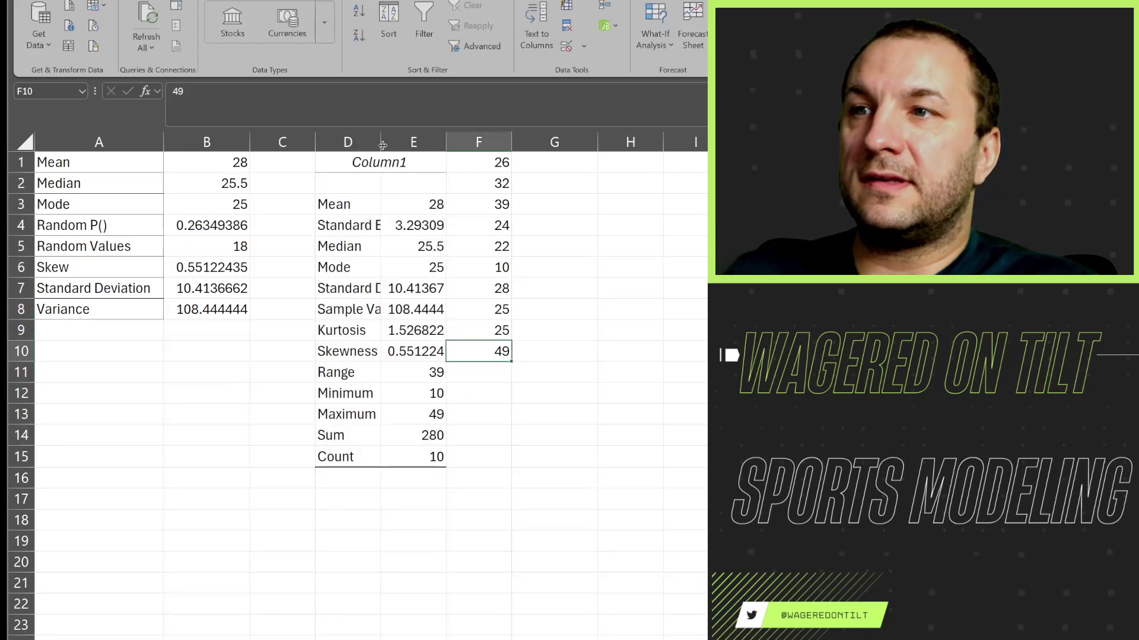
drag(228, 164, 229, 291)
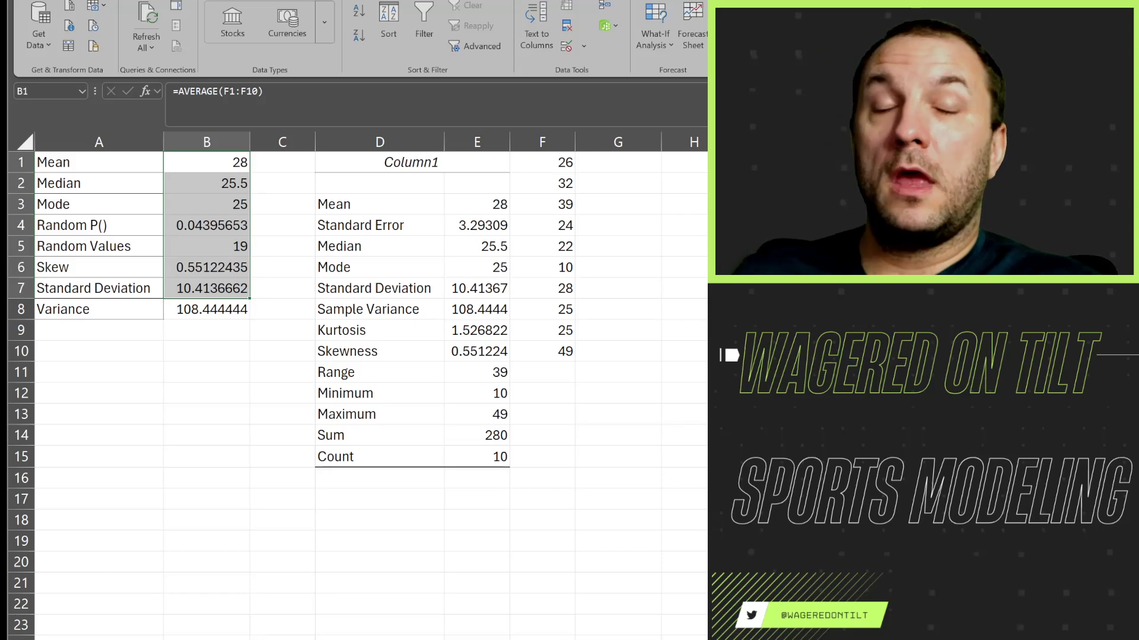
click(477, 639)
drag(351, 168, 480, 457)
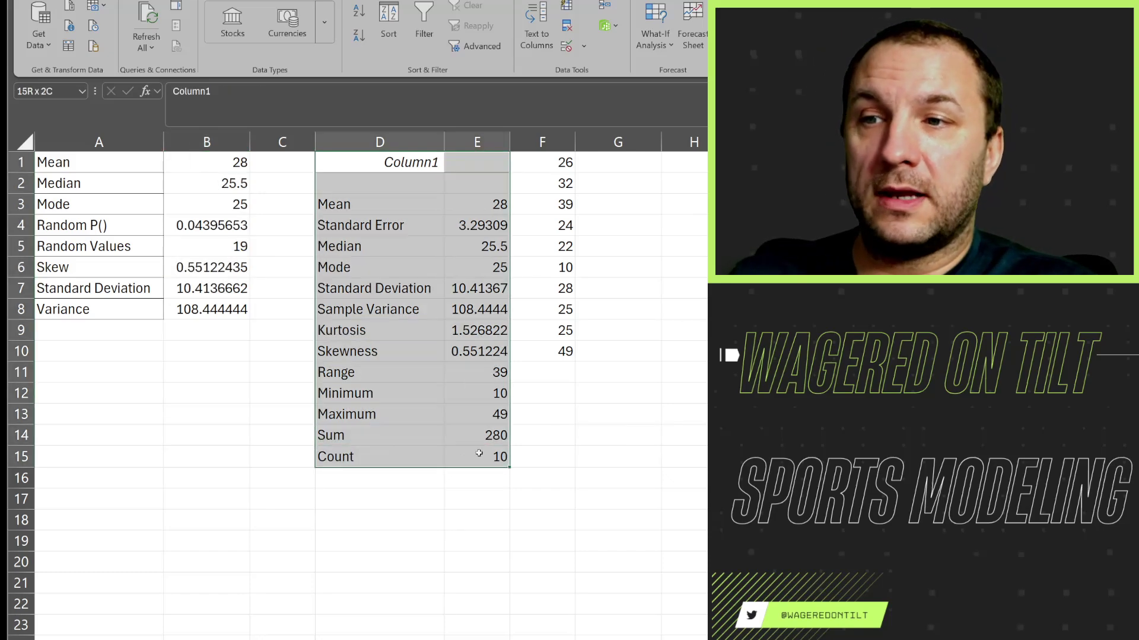
click(469, 542)
drag(213, 164, 216, 320)
click(223, 580)
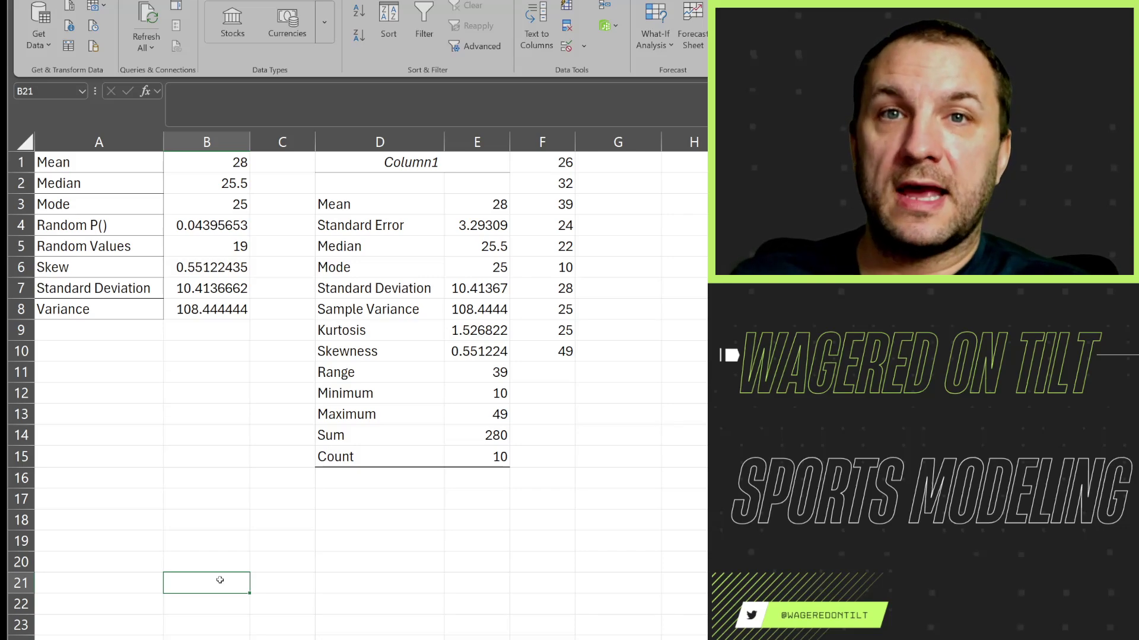
drag(213, 163, 227, 320)
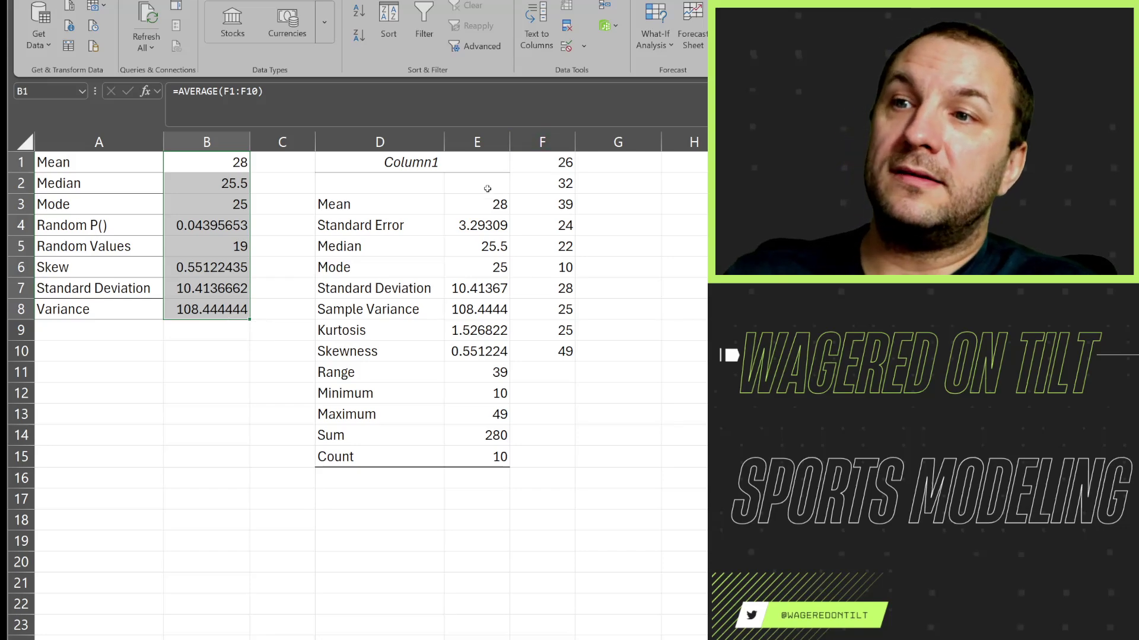
drag(488, 185, 495, 435)
drag(477, 288, 482, 437)
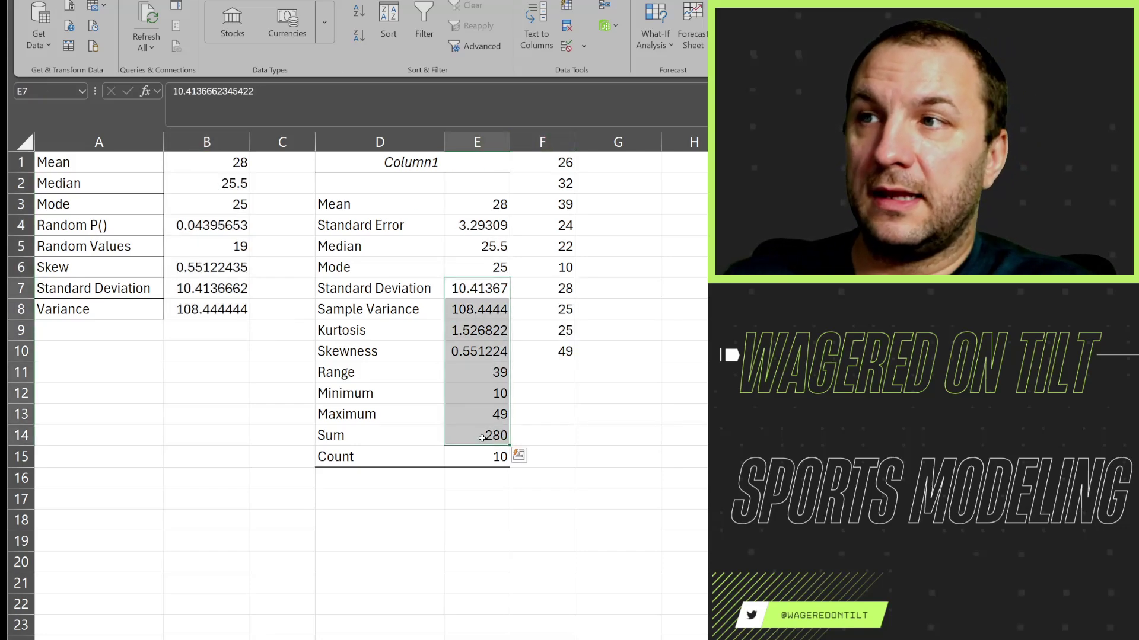
click(361, 209)
click(488, 226)
click(497, 250)
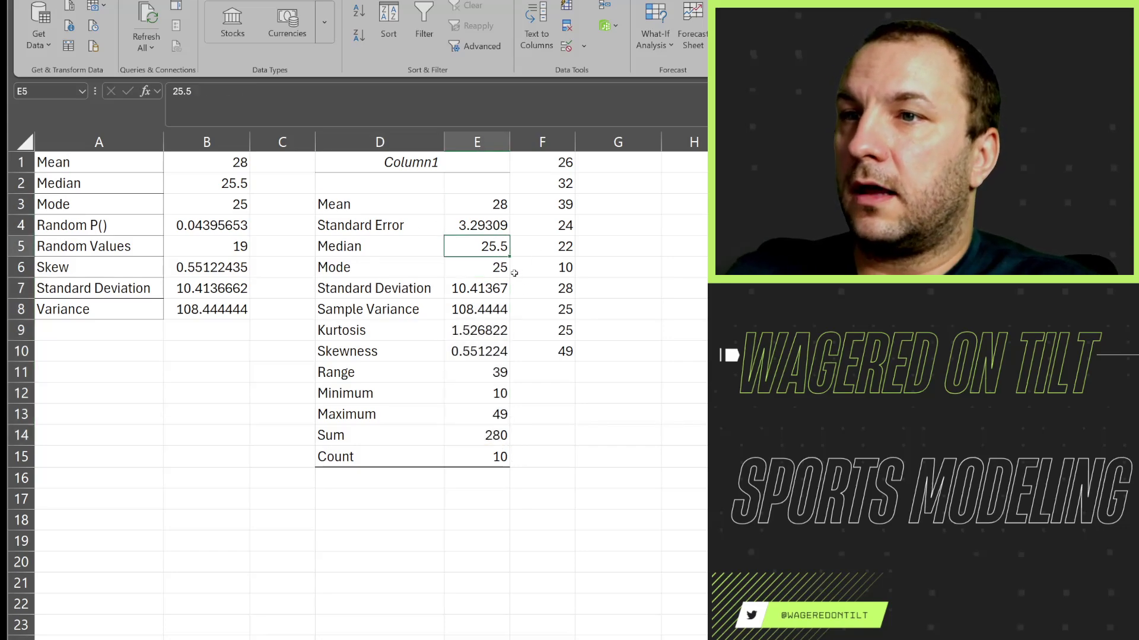
click(500, 270)
drag(372, 202, 477, 289)
click(362, 228)
click(483, 226)
click(483, 393)
drag(374, 309, 480, 311)
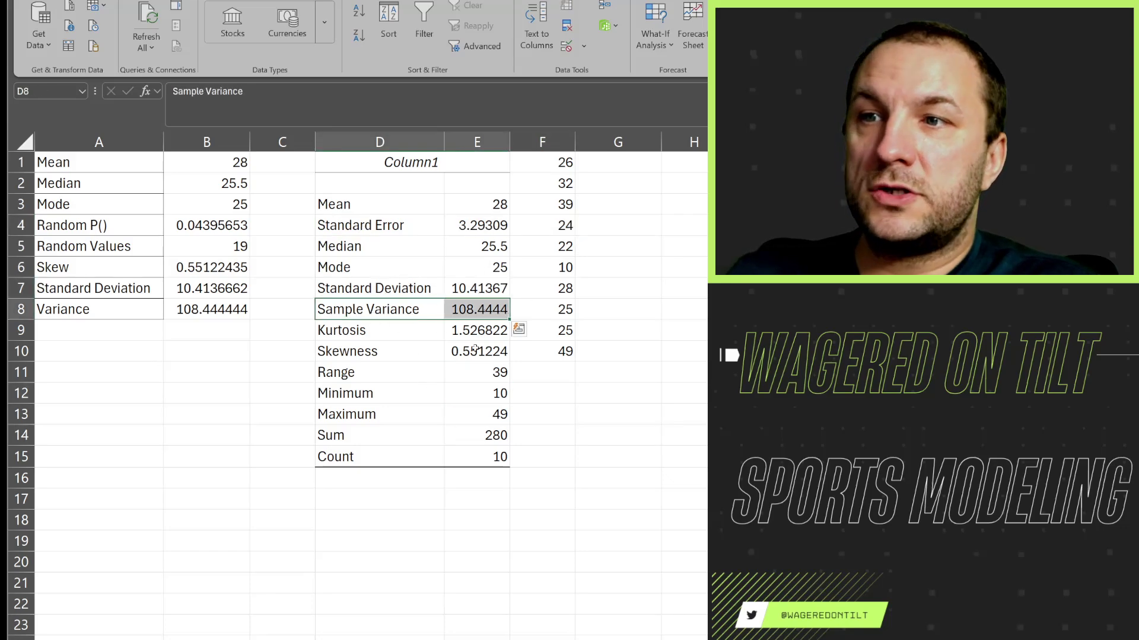
drag(341, 354, 479, 353)
click(335, 376)
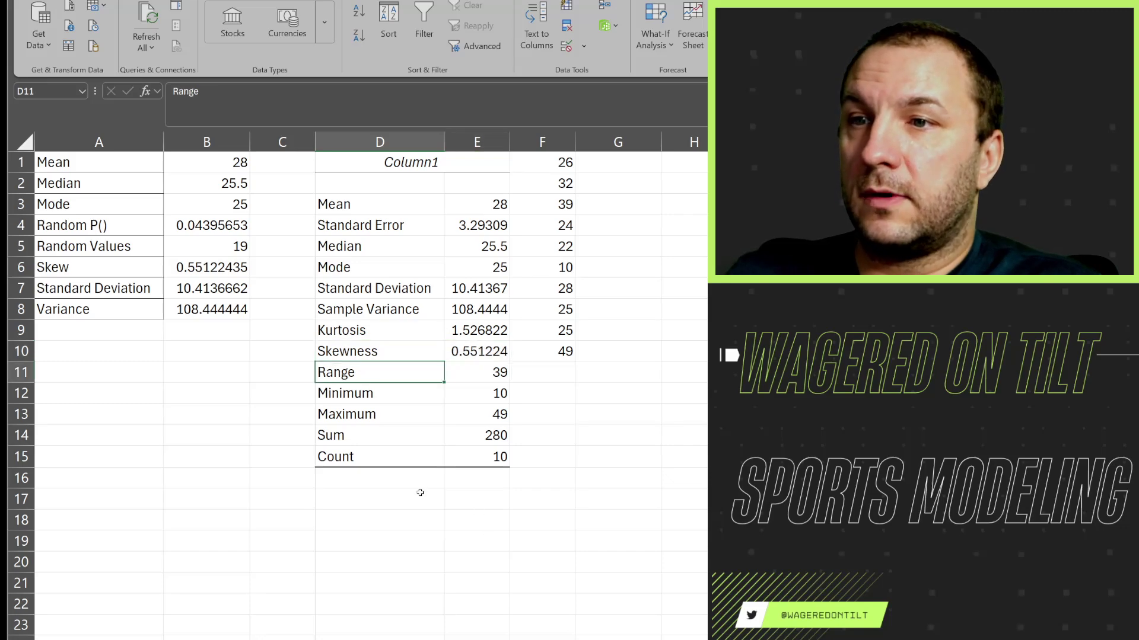
drag(353, 398, 498, 414)
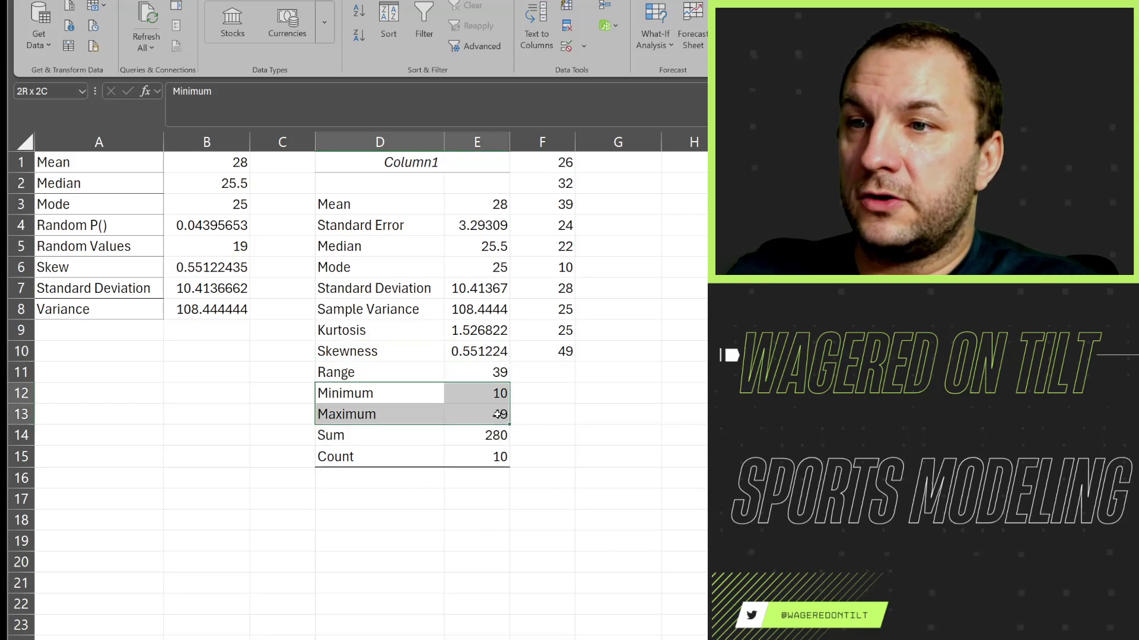
drag(368, 437, 481, 436)
click(364, 454)
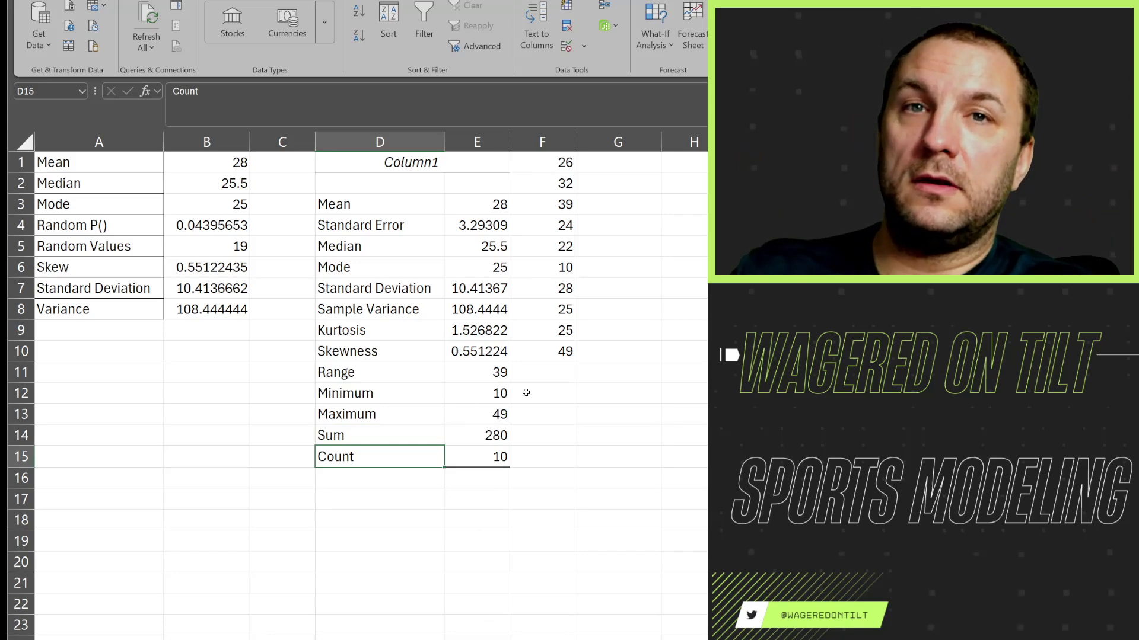
drag(481, 143, 380, 149)
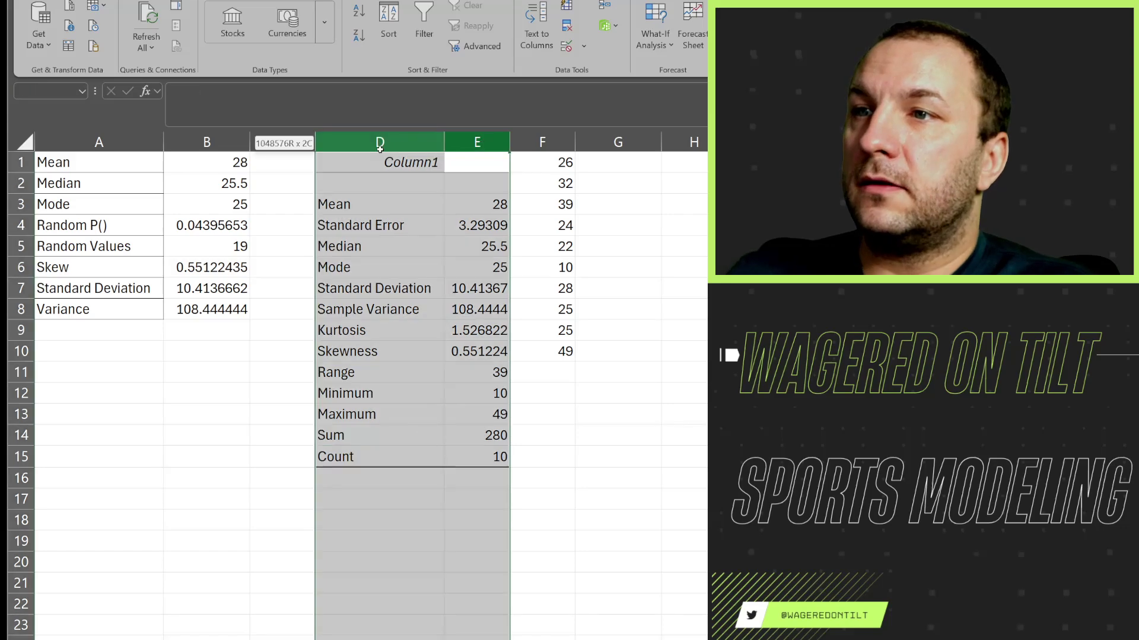
Delete the summary columns D and E and recalculate the sheet.
right_click(395, 324)
click(427, 489)
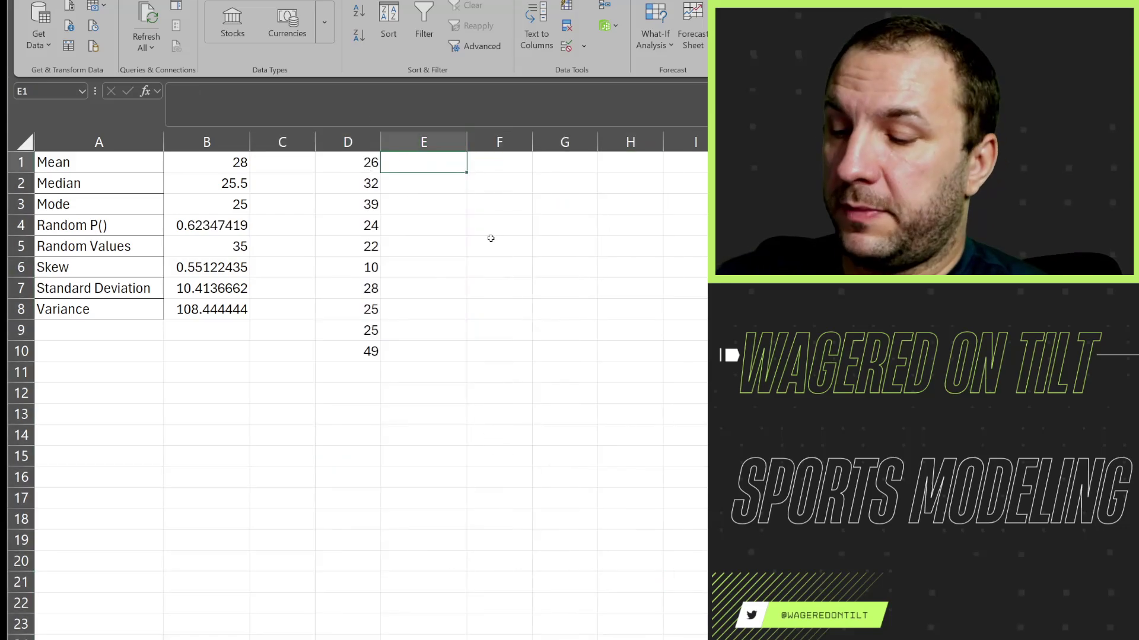
key(F9)
key(F9)
key(F9)
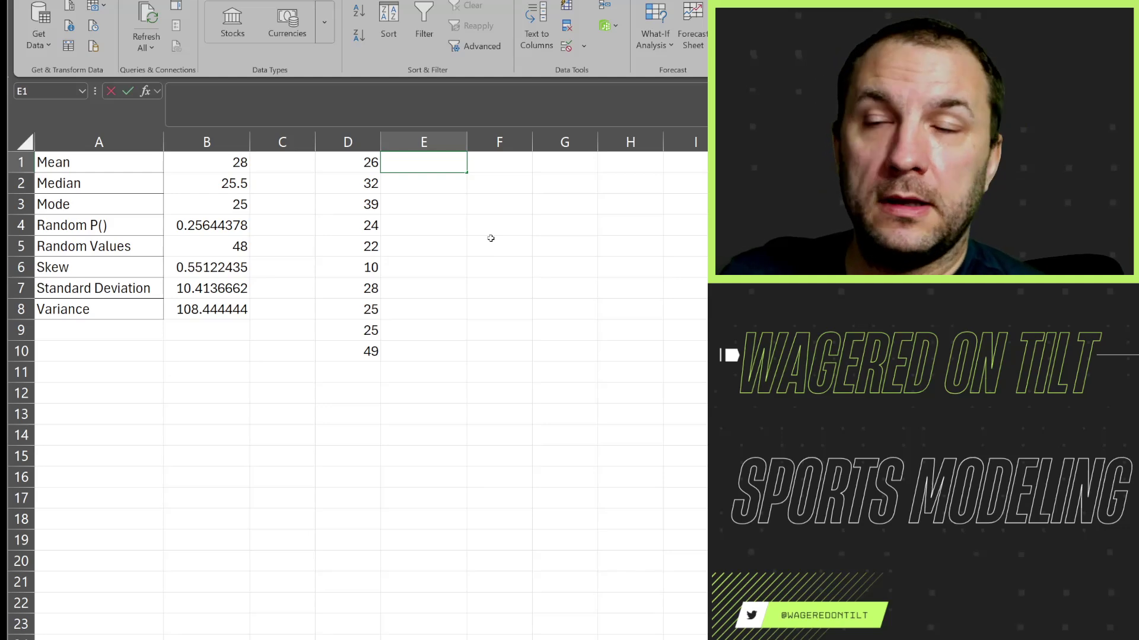
Type the bin values 10, 20, 30, 40, 50 down E1:E5.
text(10)
key(Return)
text(20)
key(Return)
text(30)
key(Return)
text(40)
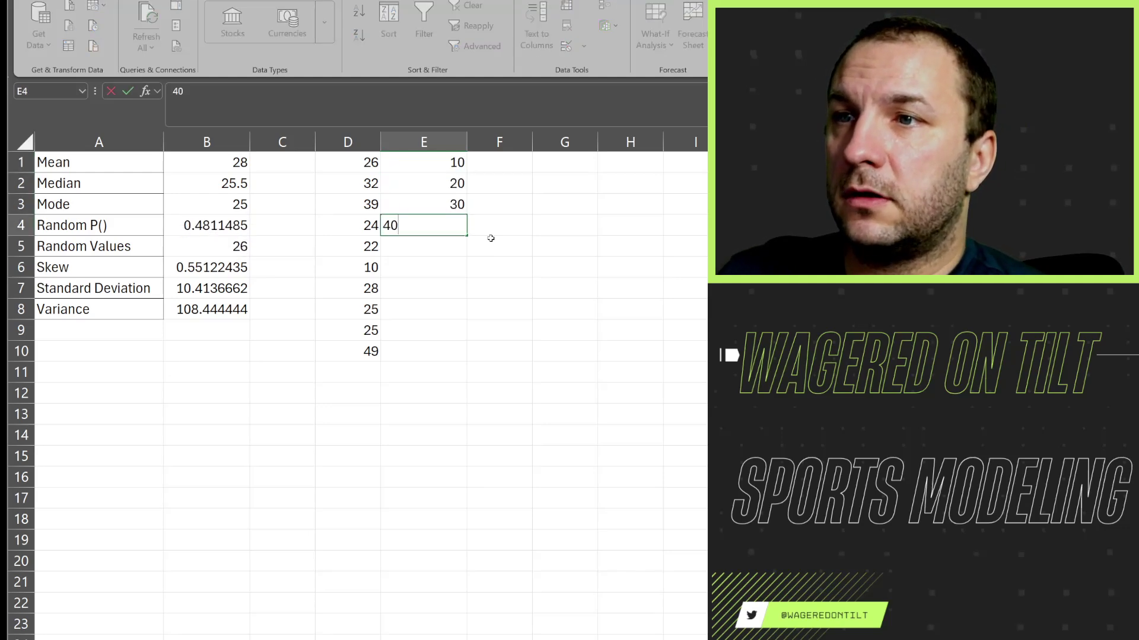
key(Return)
text(50)
key(Tab)
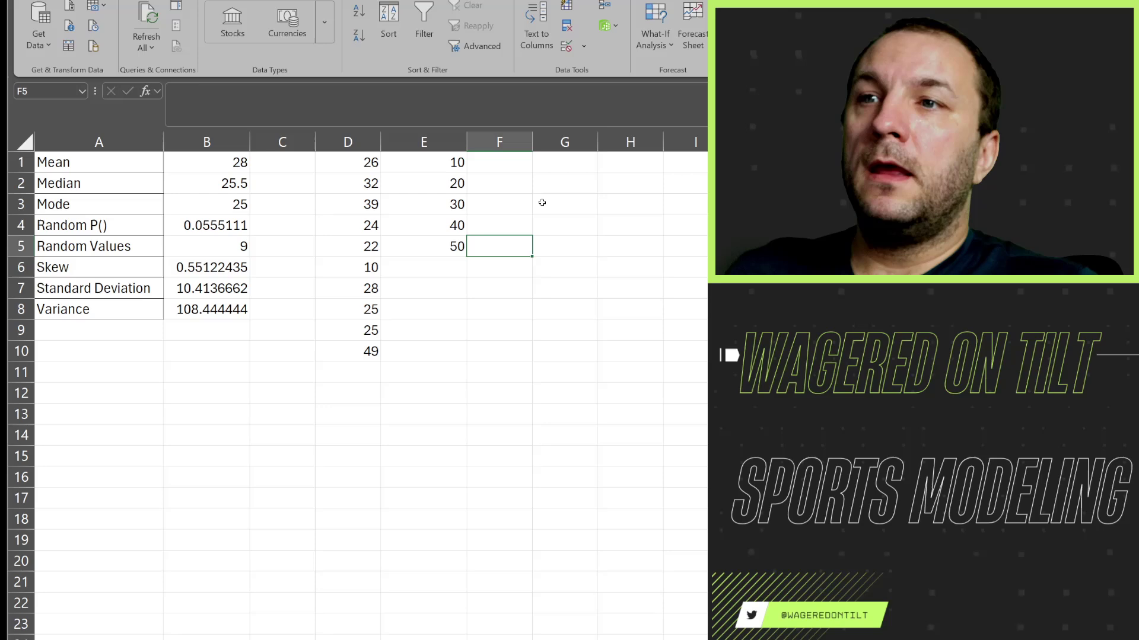
Check the bin values and select F1:F6 for the frequency counts.
drag(420, 169, 427, 254)
click(631, 330)
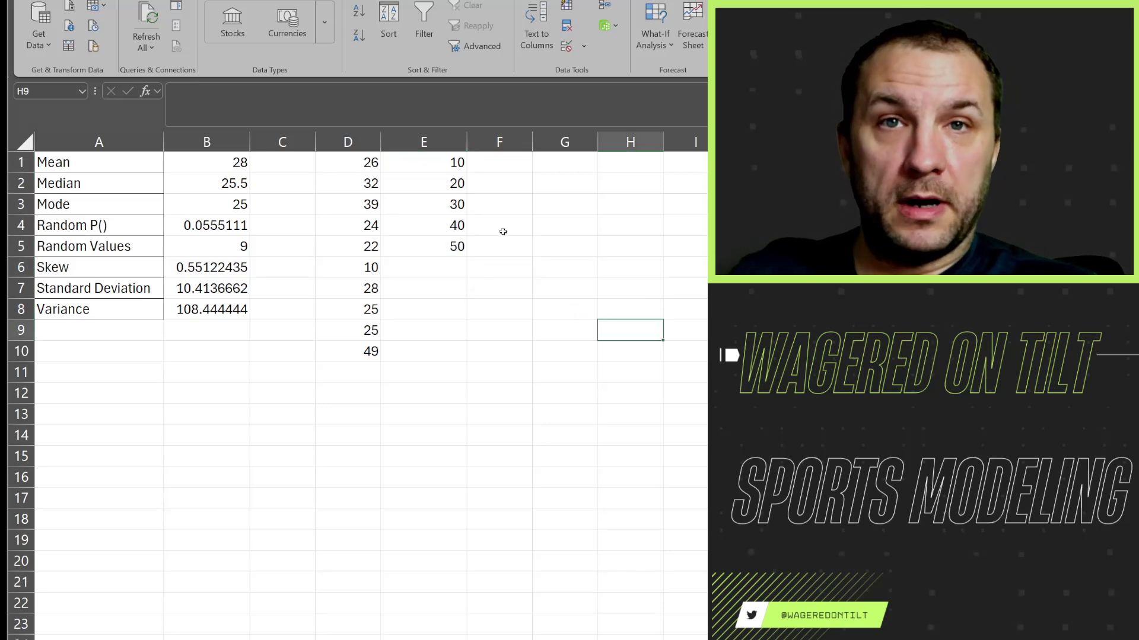
click(421, 181)
click(432, 242)
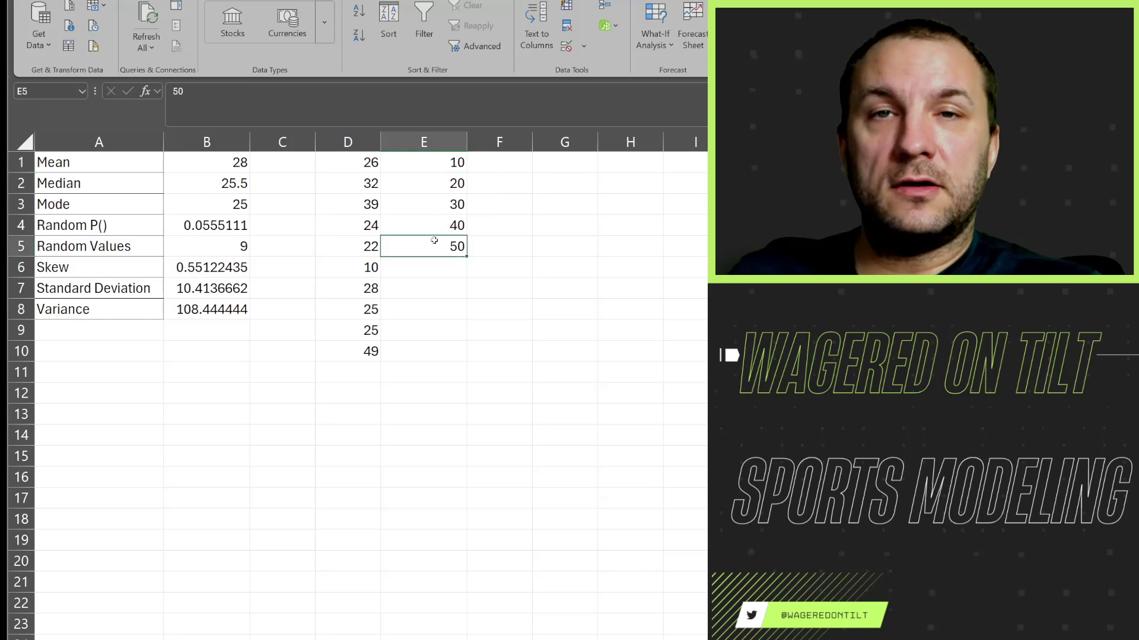
drag(491, 164, 501, 265)
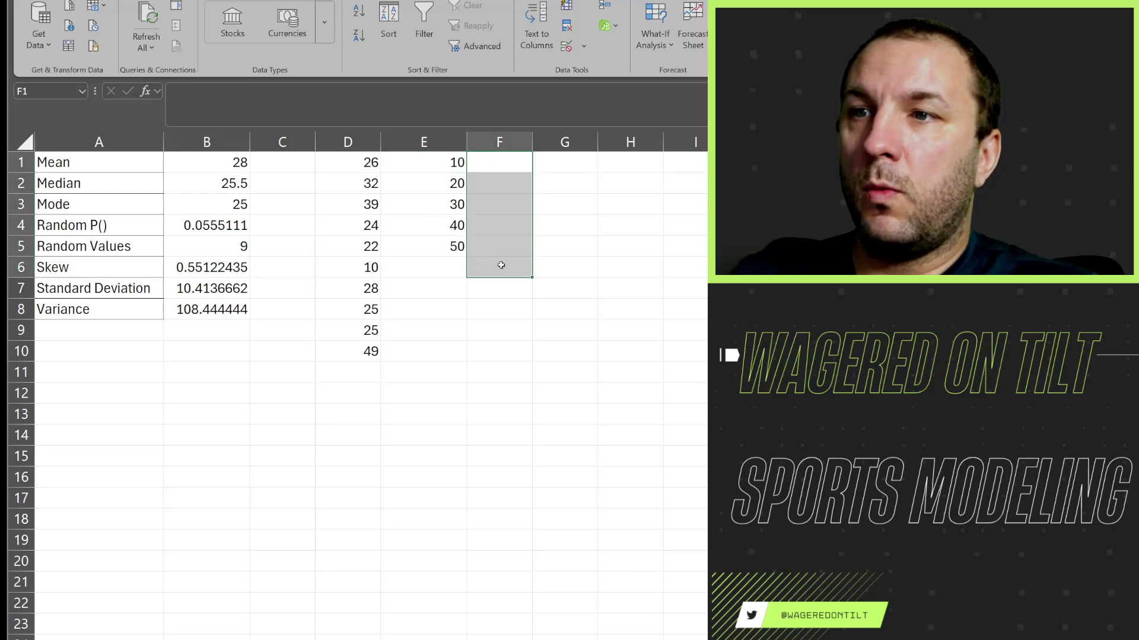
click(270, 110)
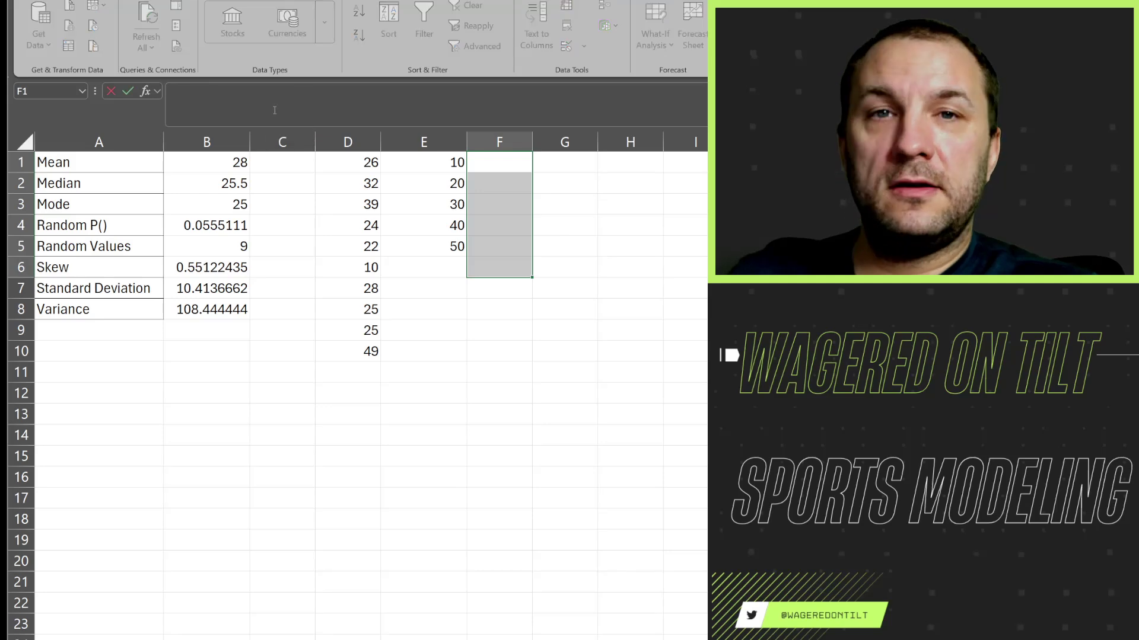
Enter =FREQUENCY(D1:D10,E1:E5) across F1:F6, yielding counts 1, 0, 6, 2, 1, 0.
text(=)
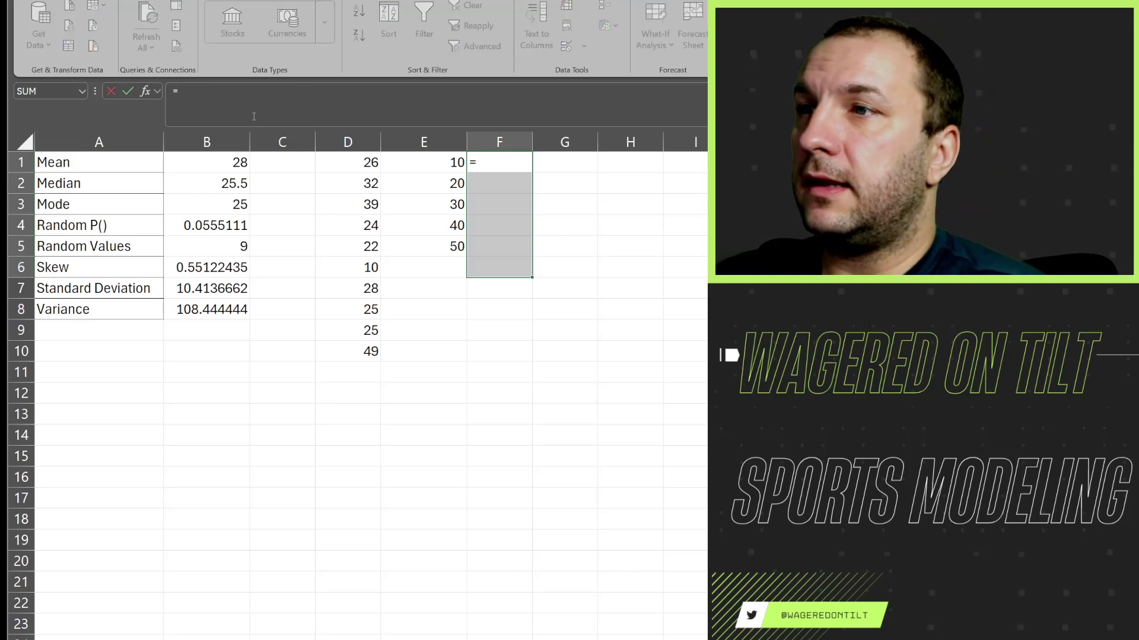
text(Freq)
key(Tab)
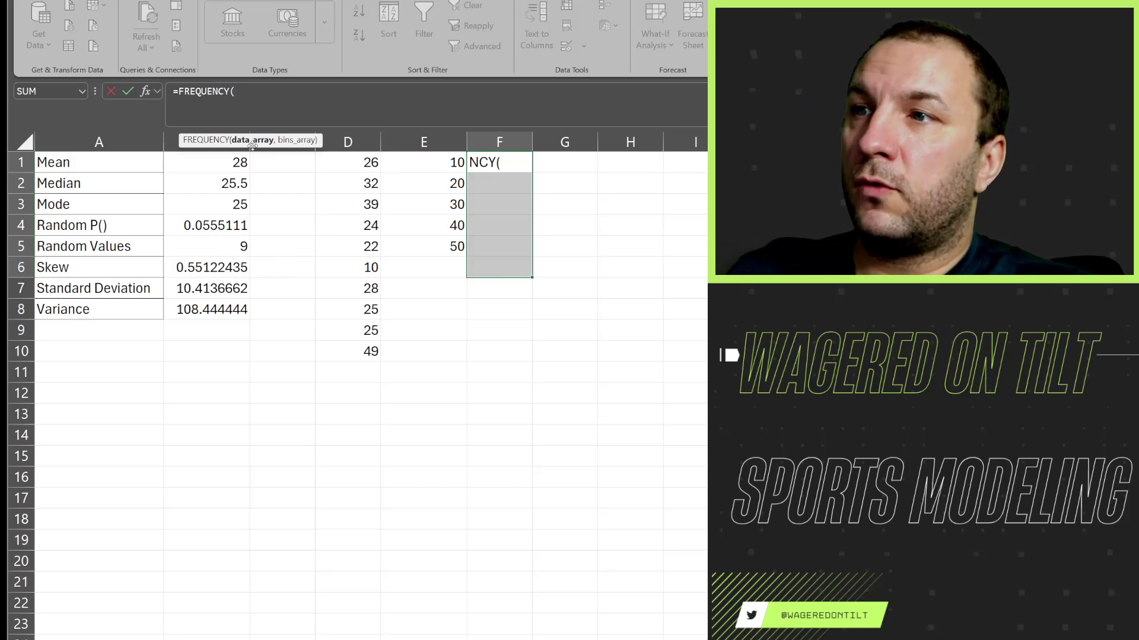
drag(361, 159, 366, 356)
text(,)
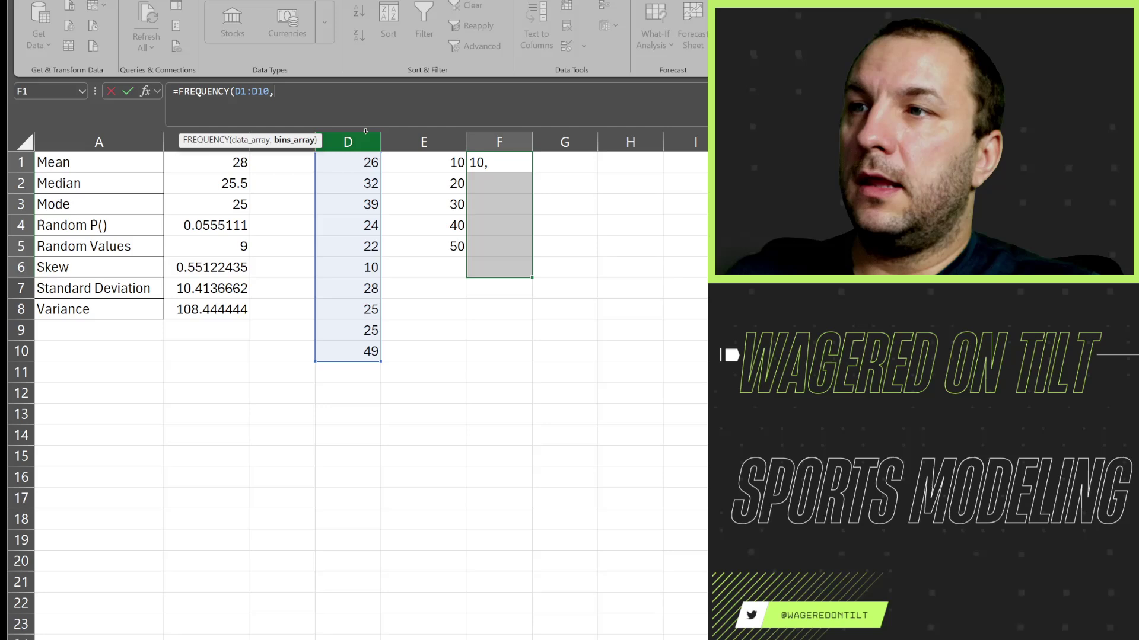
drag(443, 163, 438, 252)
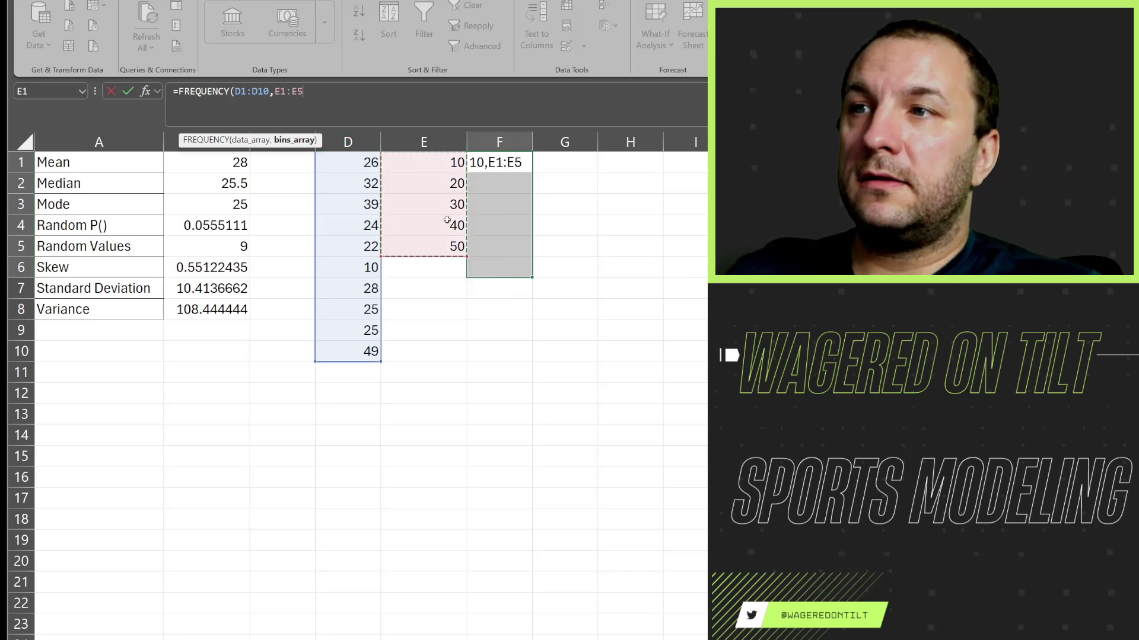
text())
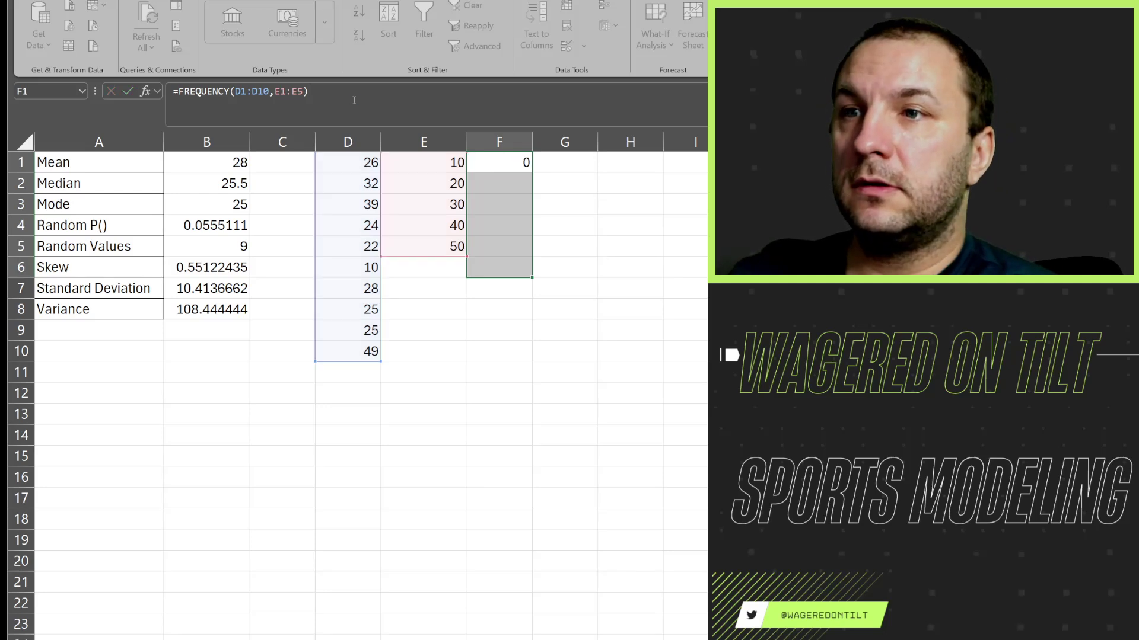
click(432, 155)
click(503, 155)
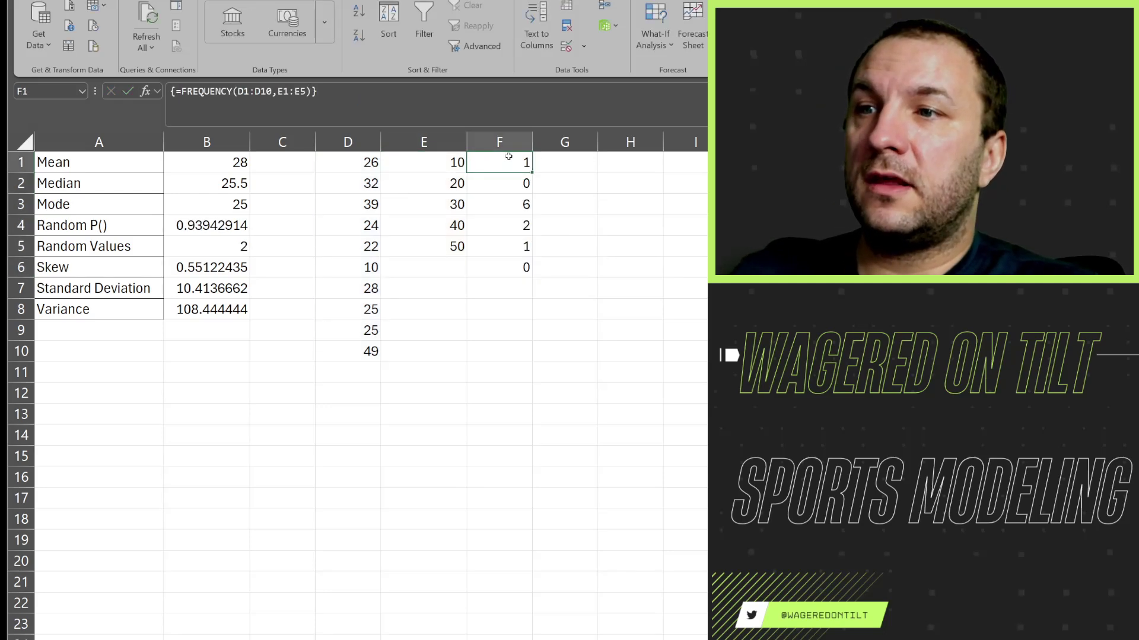
click(442, 156)
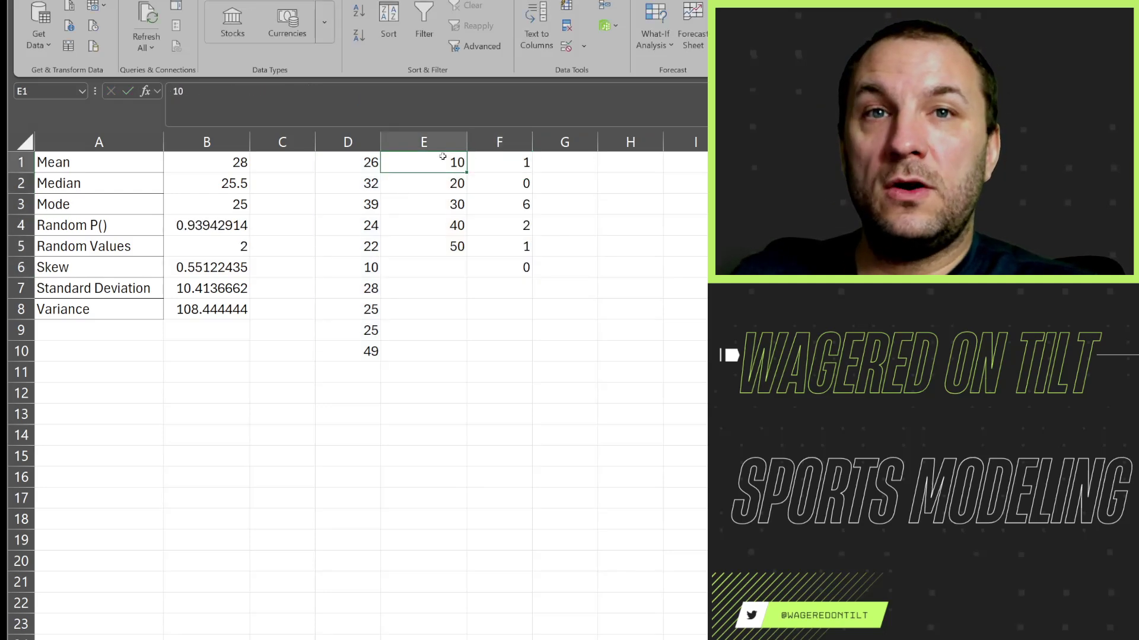
click(453, 177)
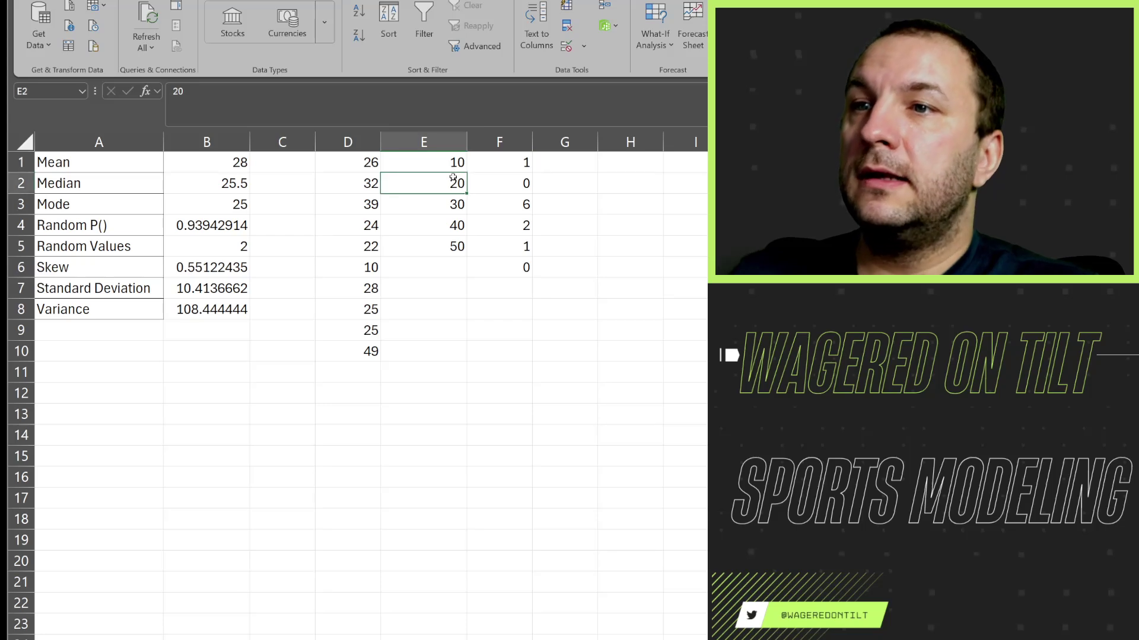
click(504, 186)
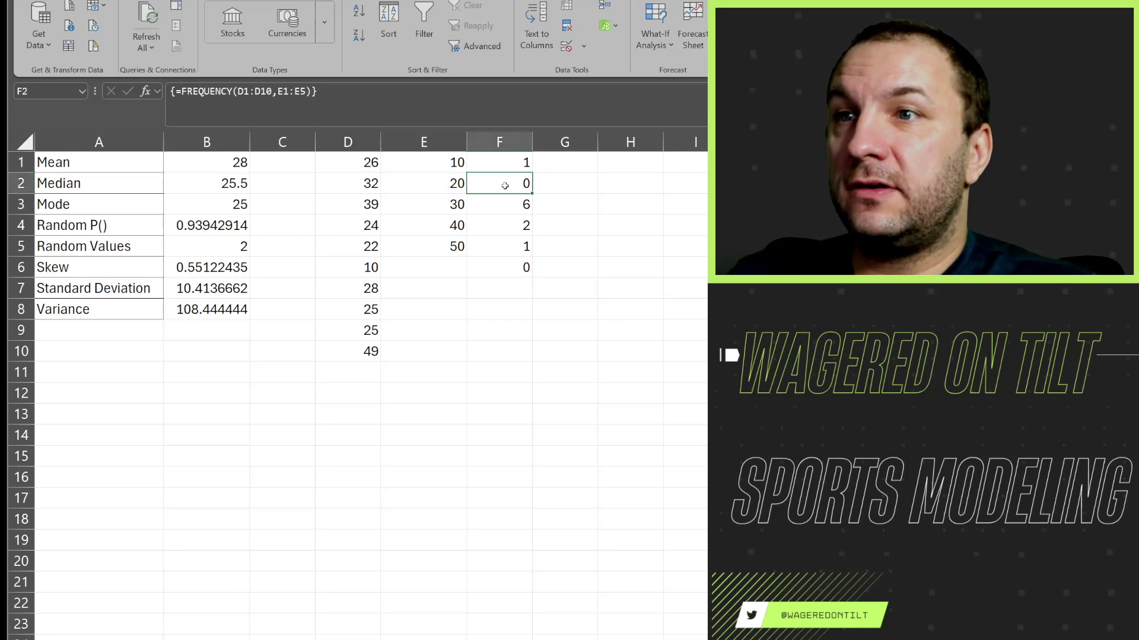
drag(458, 203, 521, 203)
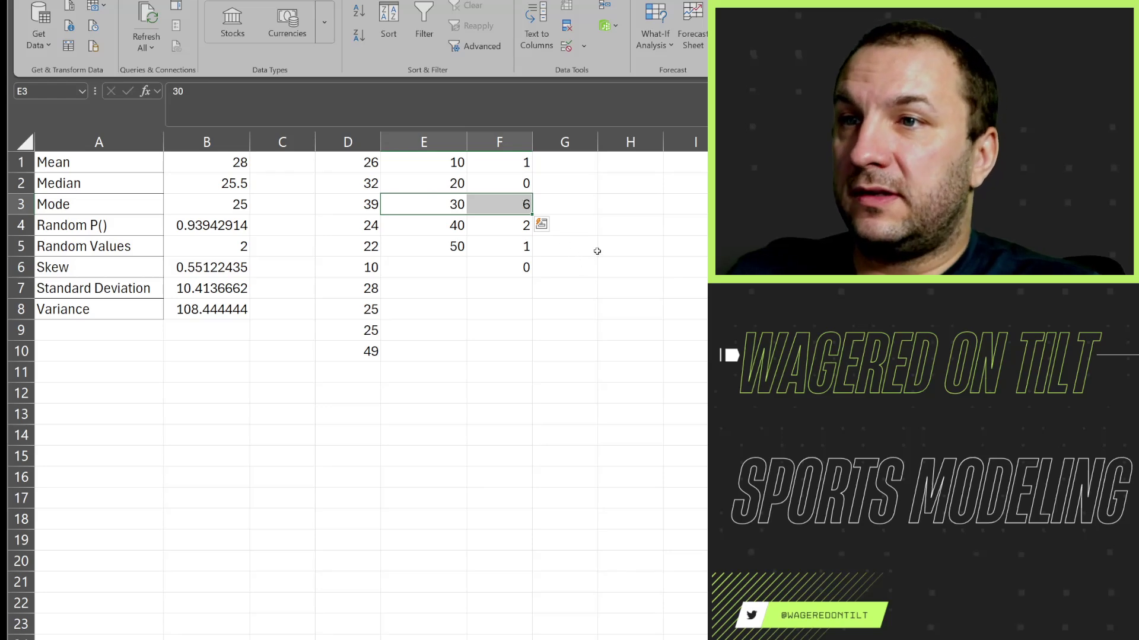
click(522, 232)
key(Left)
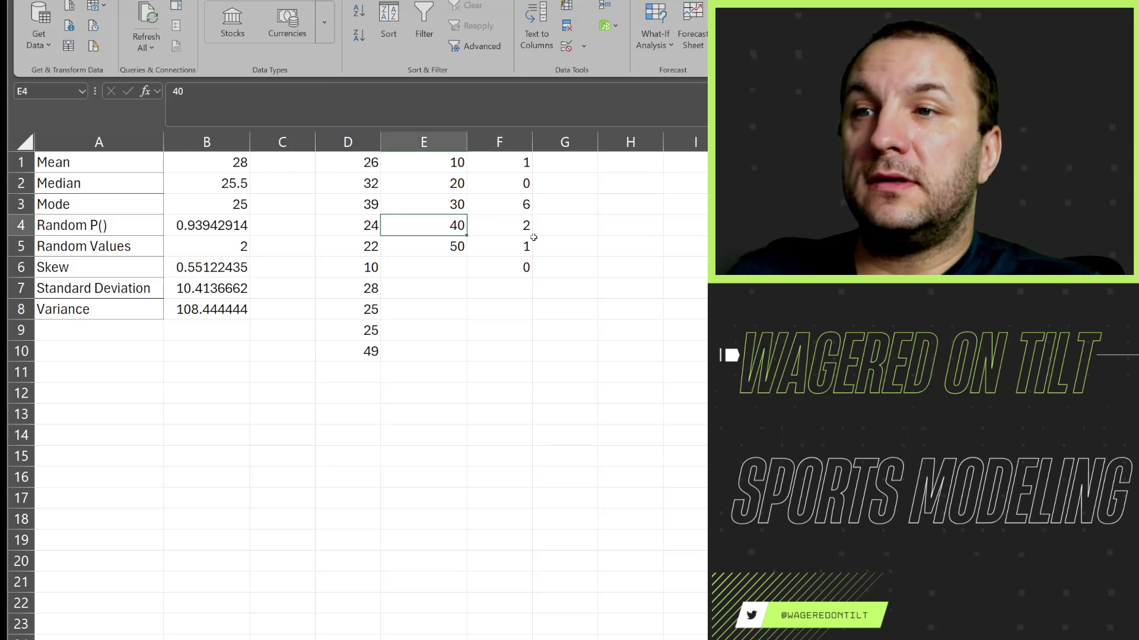
click(431, 249)
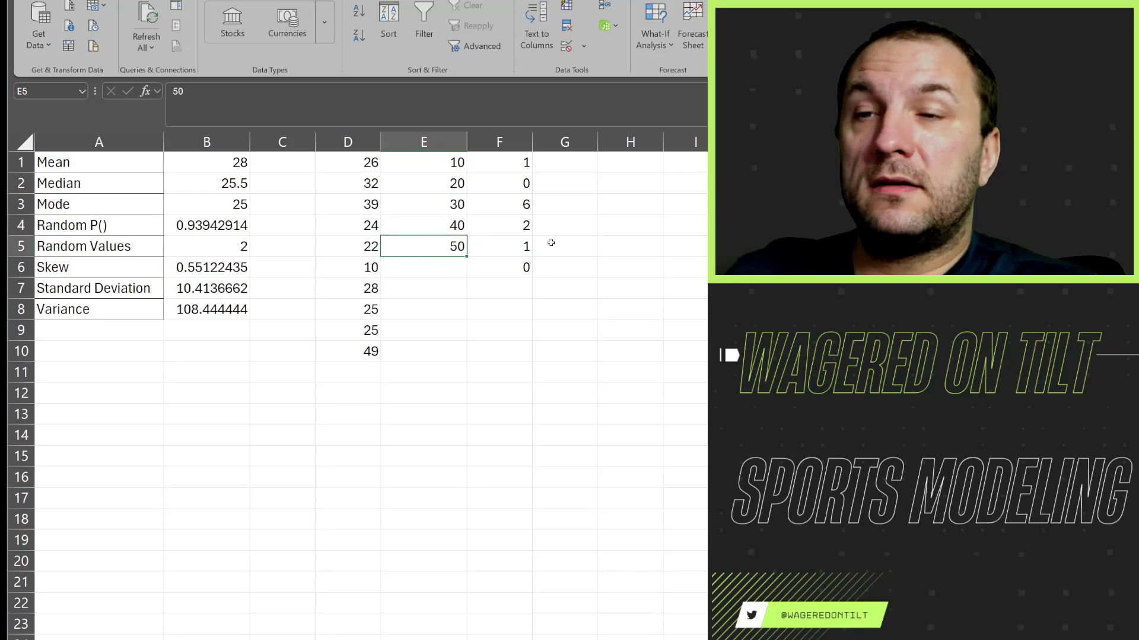
click(348, 142)
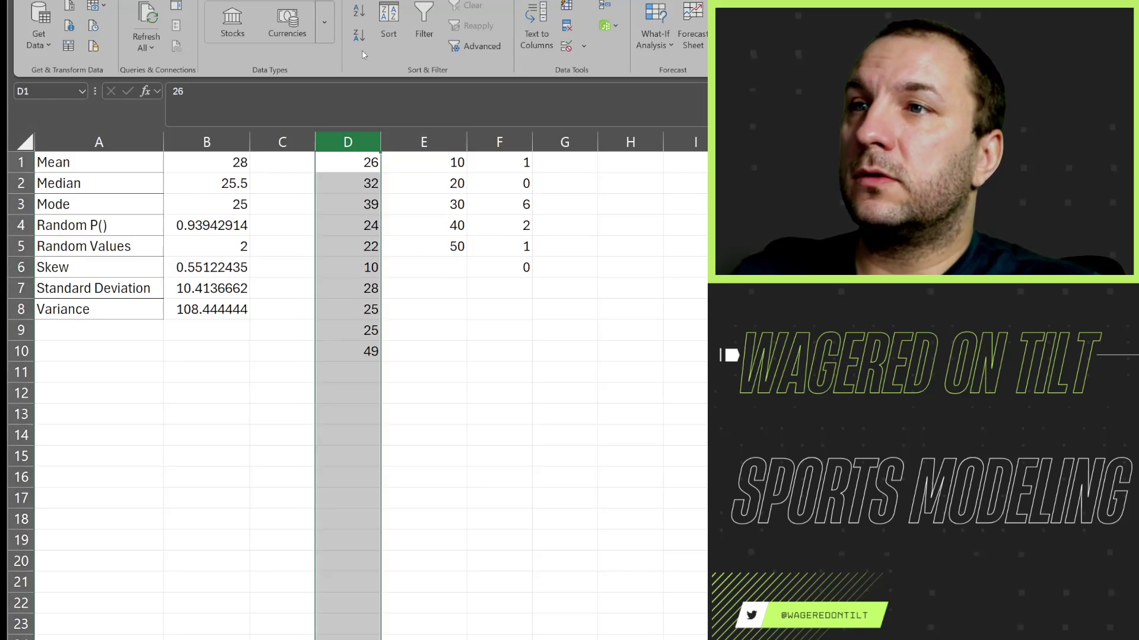
Sort only the column D values smallest to largest, without expanding the selection.
click(389, 23)
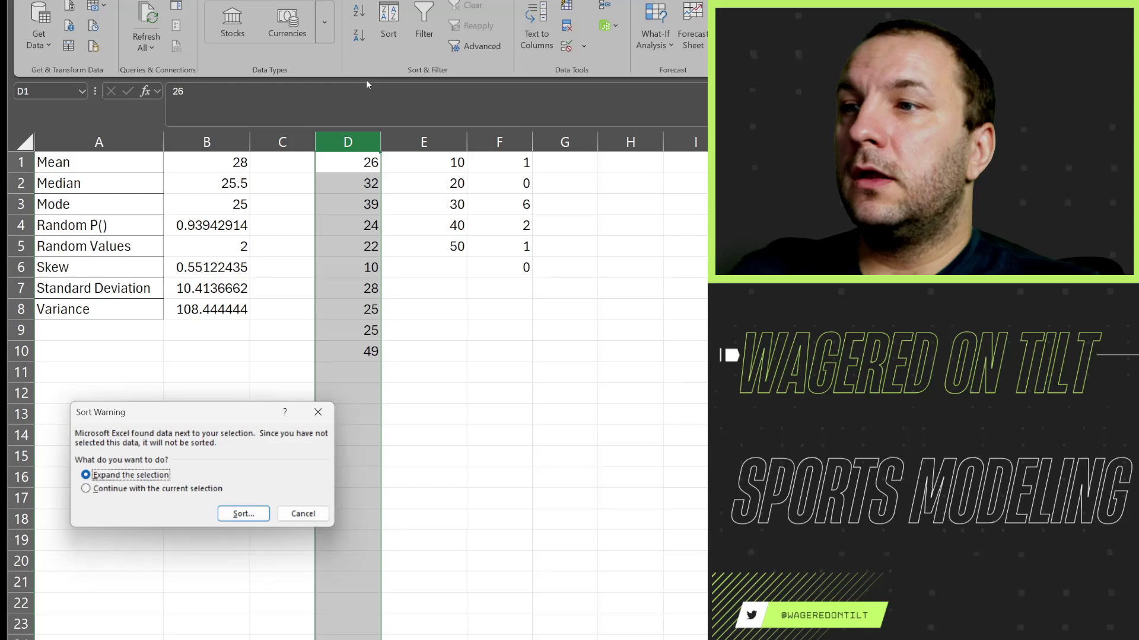
click(174, 490)
click(240, 514)
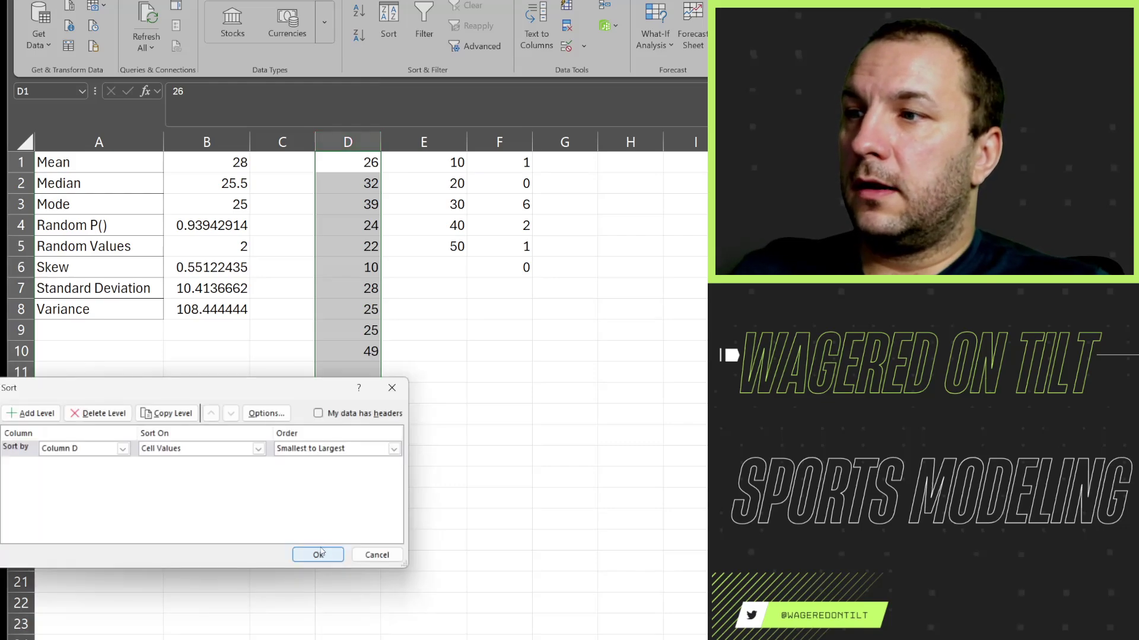
click(316, 551)
Check the sorted values 10 and 22 and the six values in the 30 bin against the FREQUENCY formula.
click(604, 373)
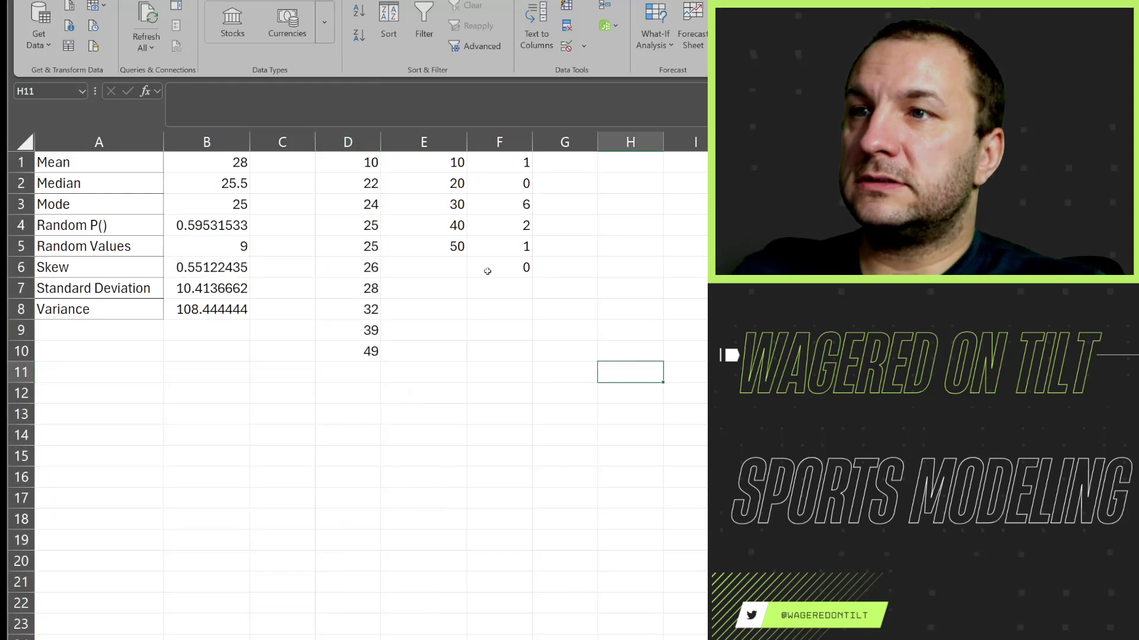
click(365, 161)
click(507, 163)
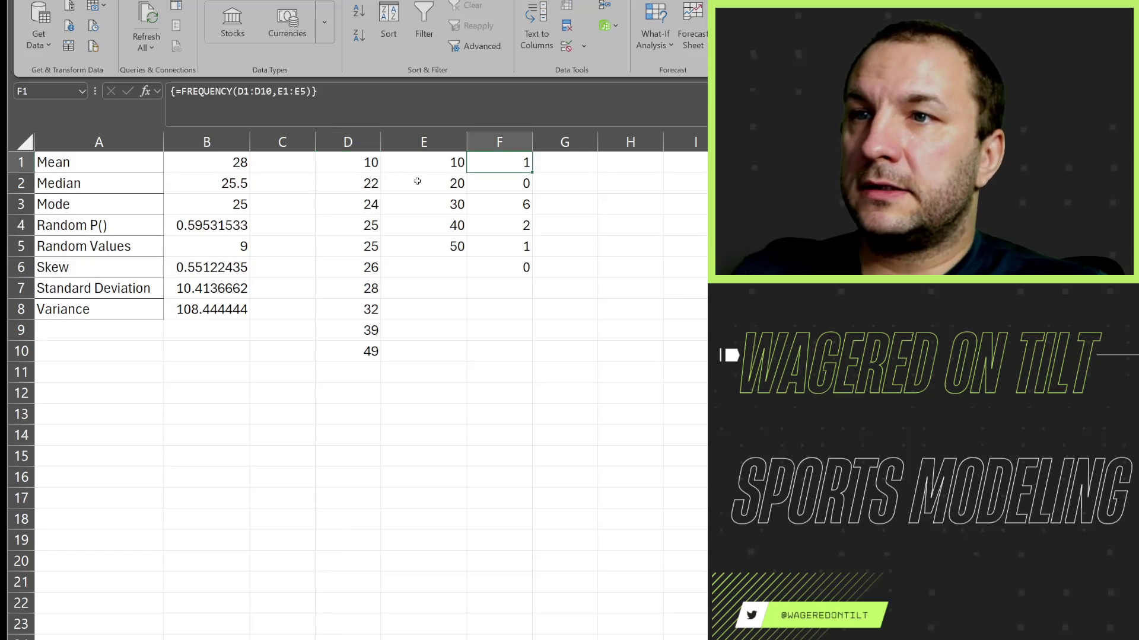
drag(363, 183, 359, 169)
drag(504, 205, 452, 207)
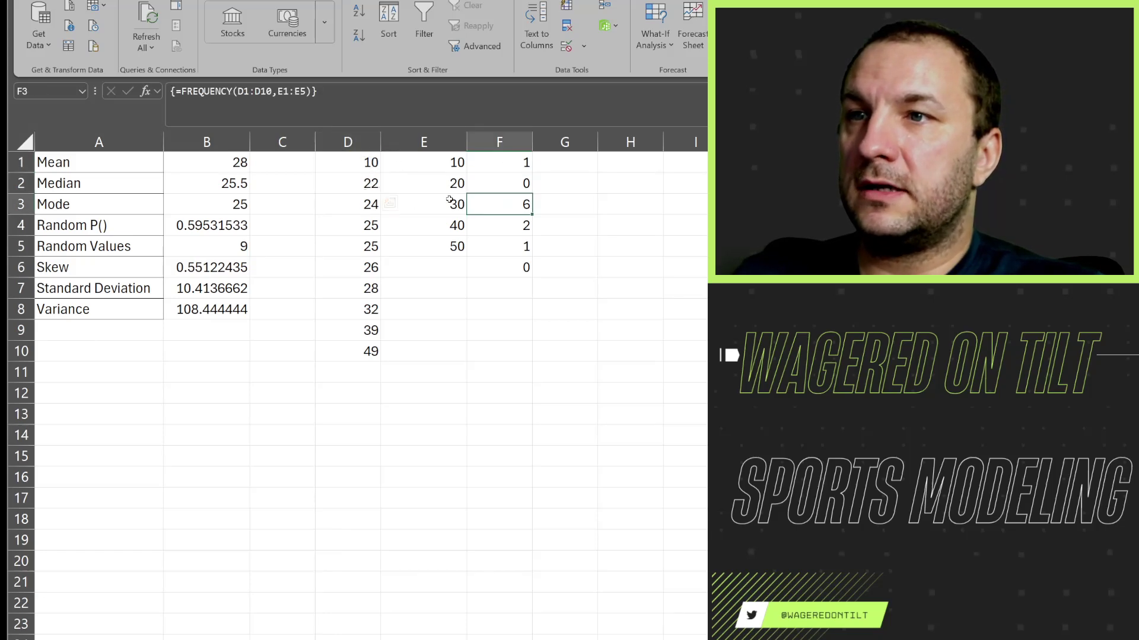
drag(376, 193, 372, 289)
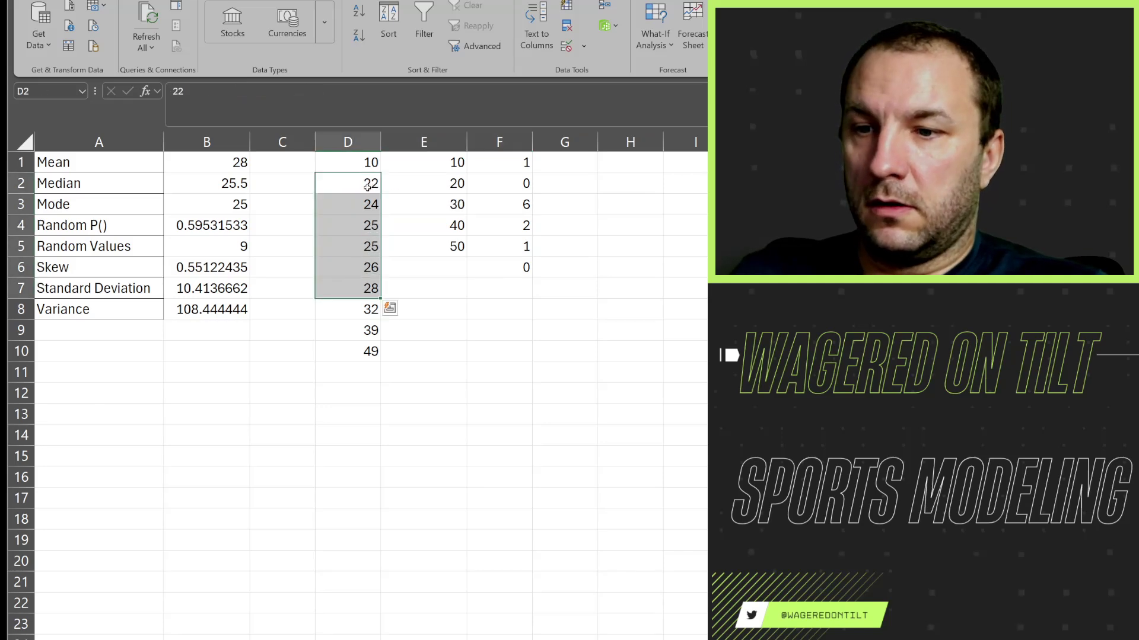
Point out the two values in the 40 bin, 49 in the 50 bin, and the zero-count 20 bin.
drag(356, 312, 357, 331)
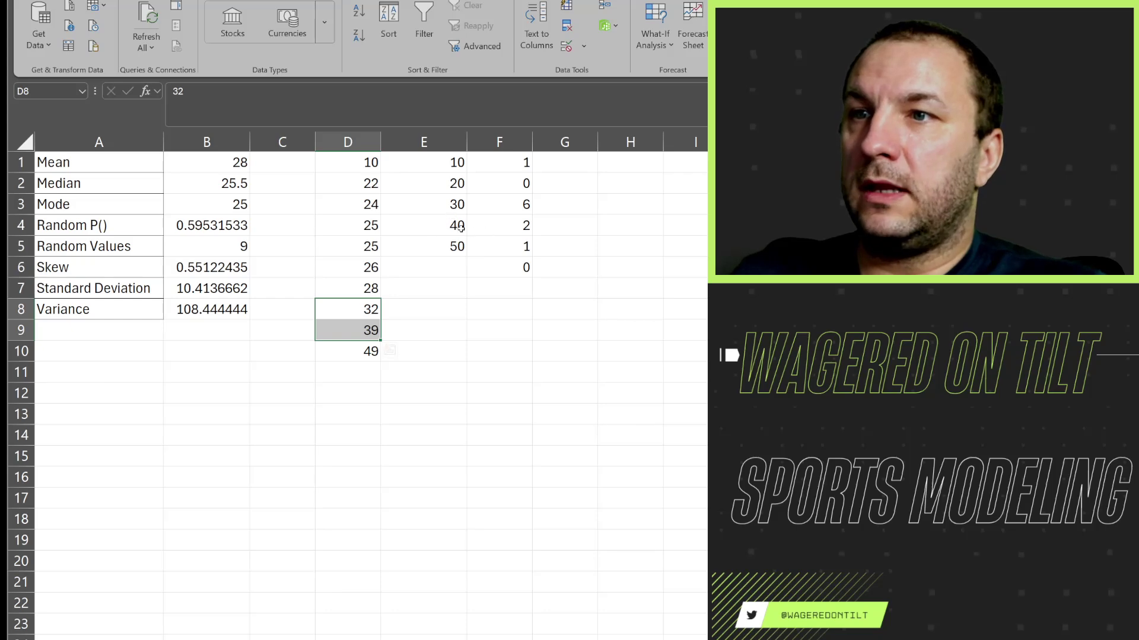
click(366, 354)
click(465, 254)
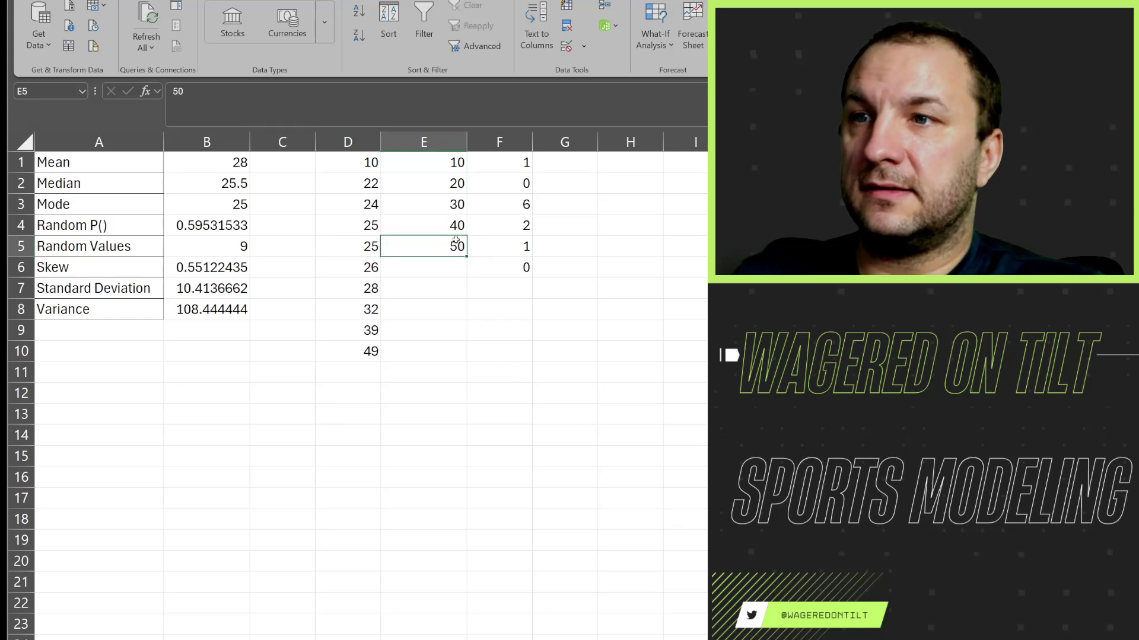
click(578, 341)
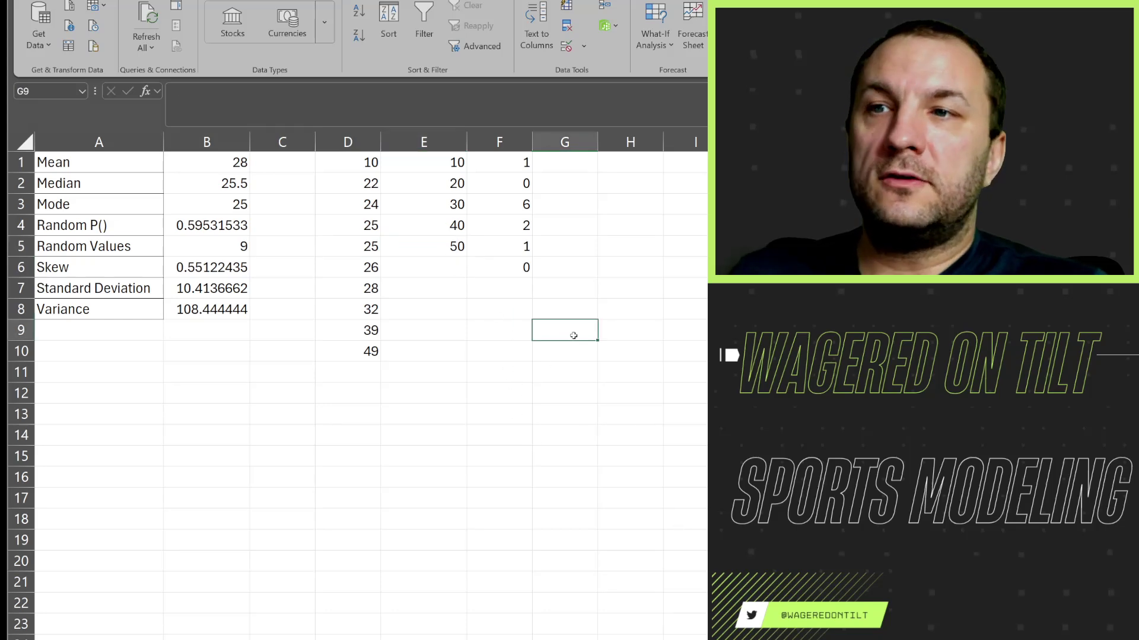
click(443, 187)
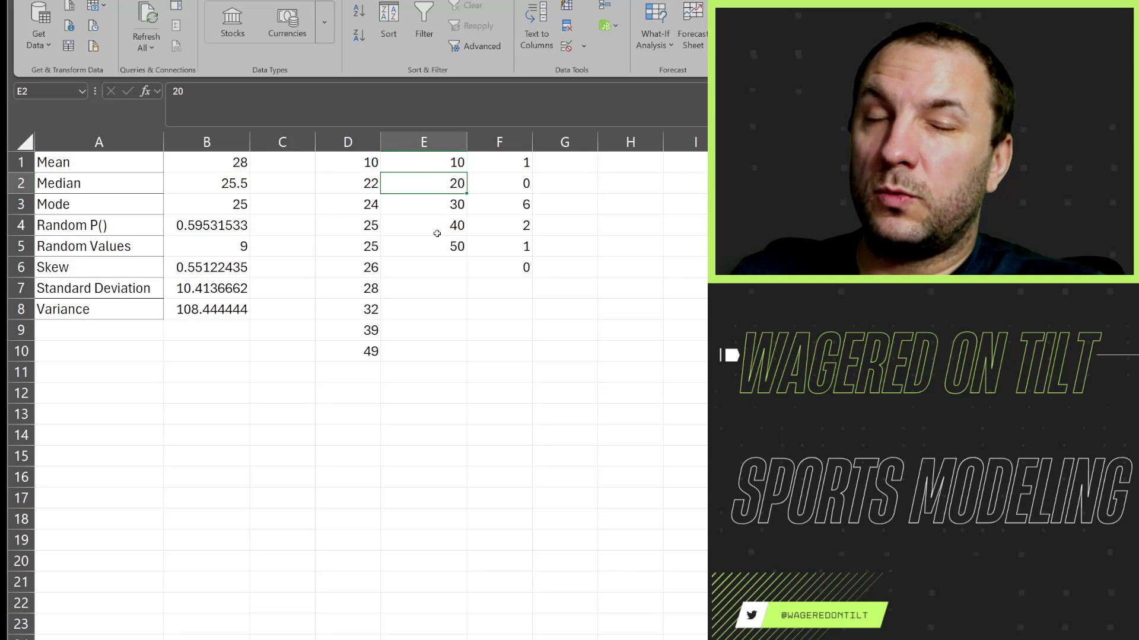
click(485, 395)
drag(507, 164, 511, 268)
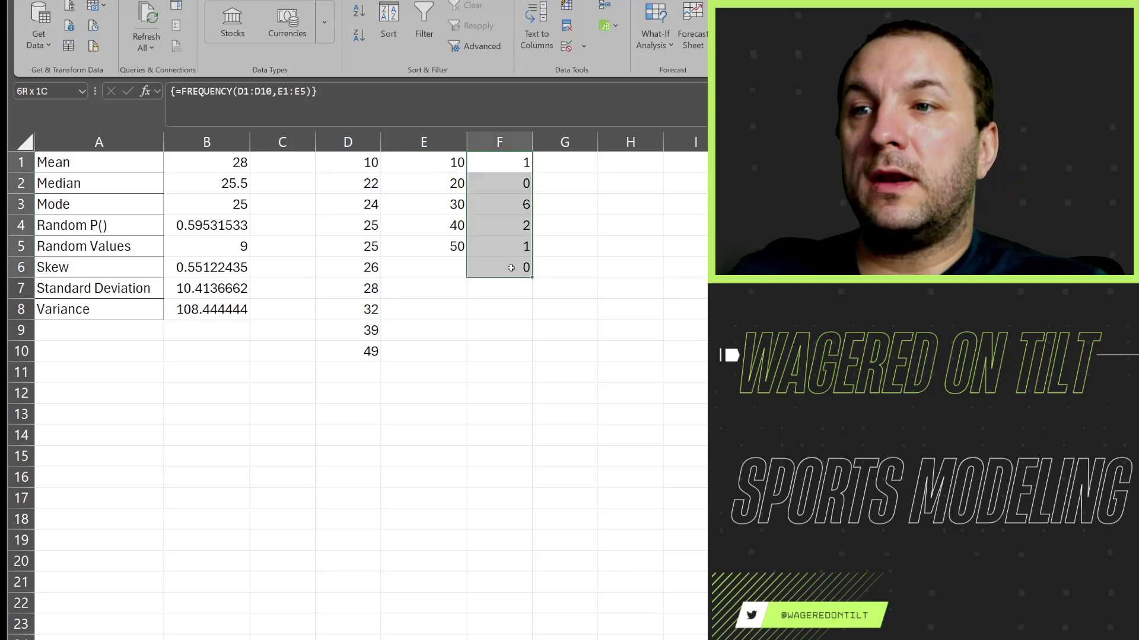
click(560, 475)
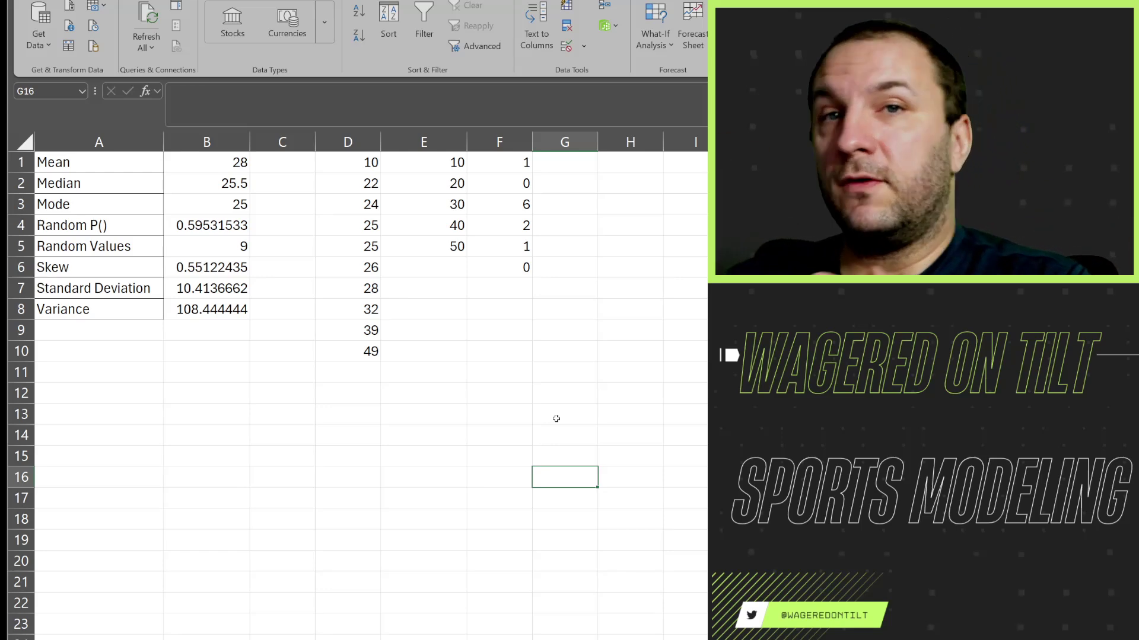
drag(439, 170, 451, 249)
click(523, 342)
click(518, 180)
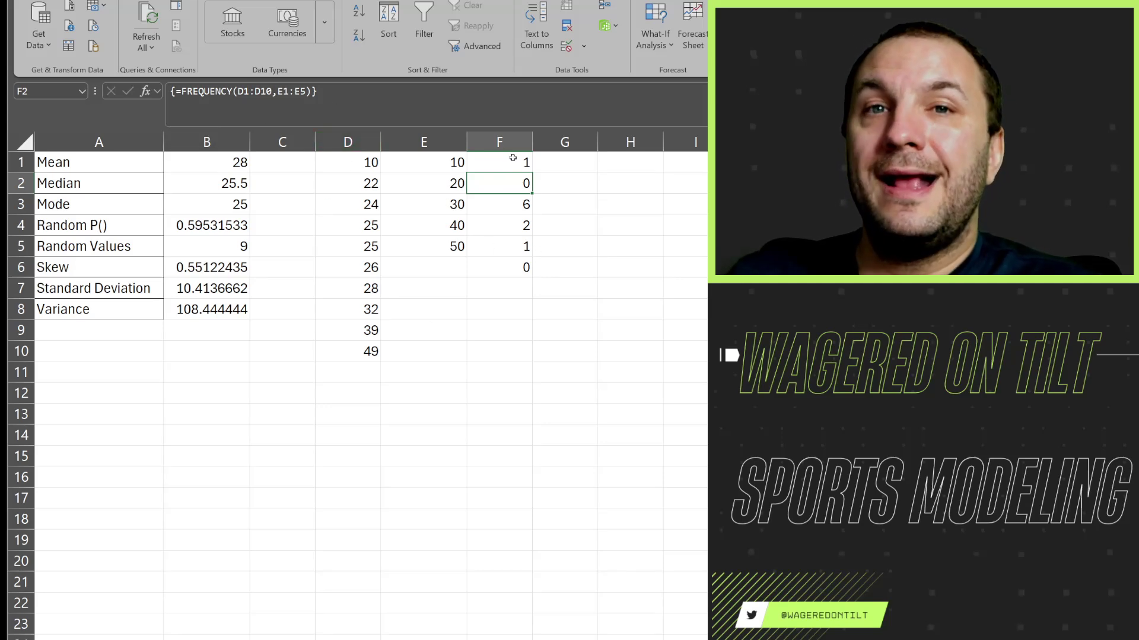
drag(513, 158, 517, 268)
click(558, 471)
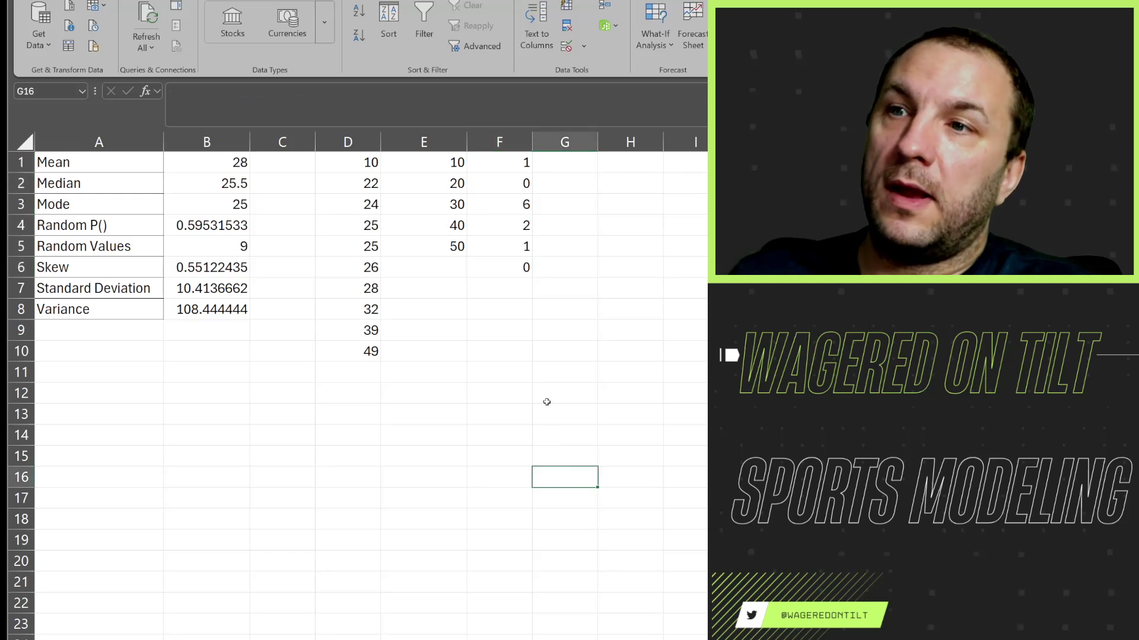
drag(503, 158, 511, 268)
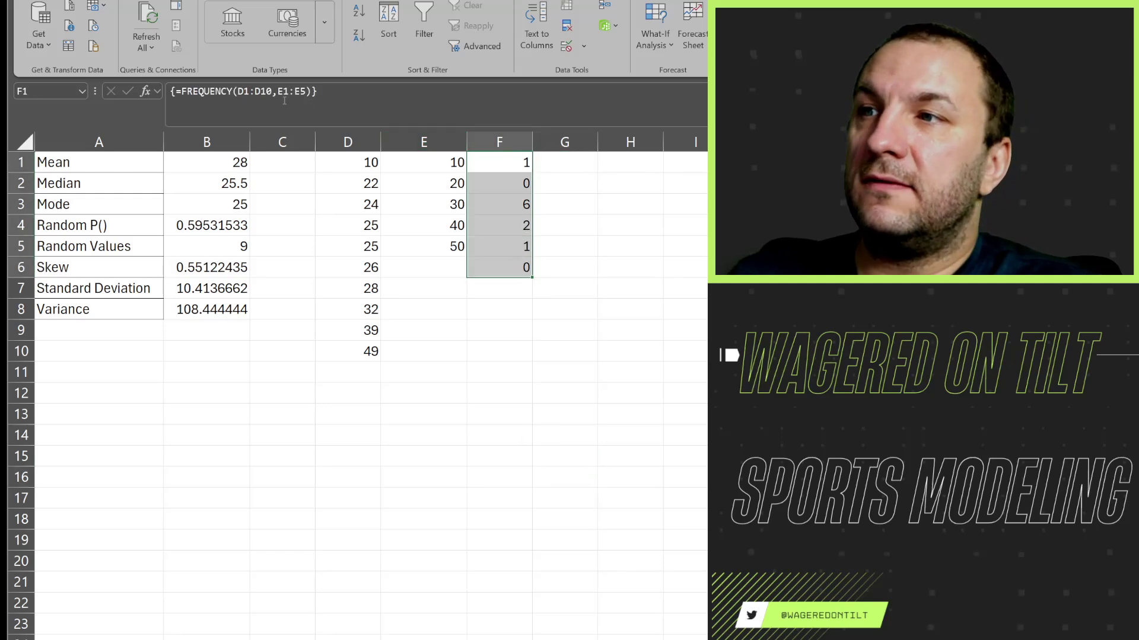